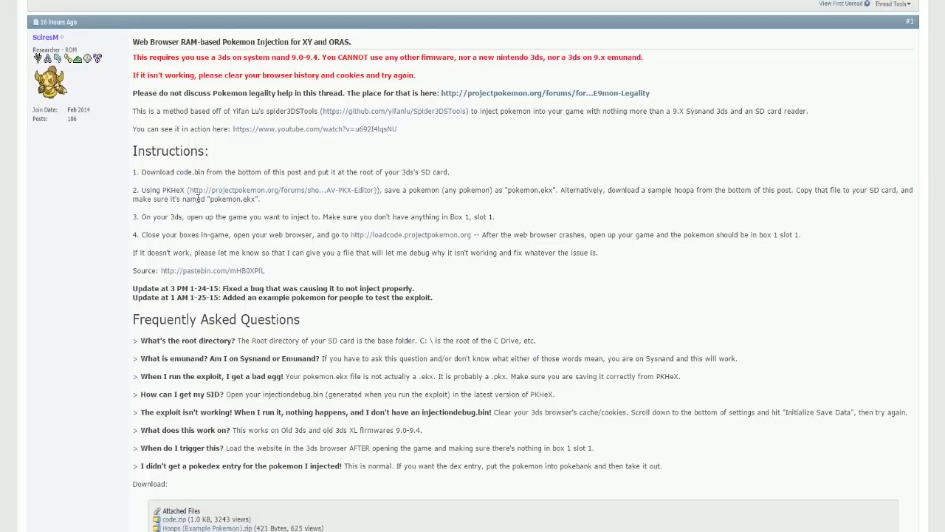
pyautogui.moveTo(133, 57); pyautogui.dragTo(649, 66)
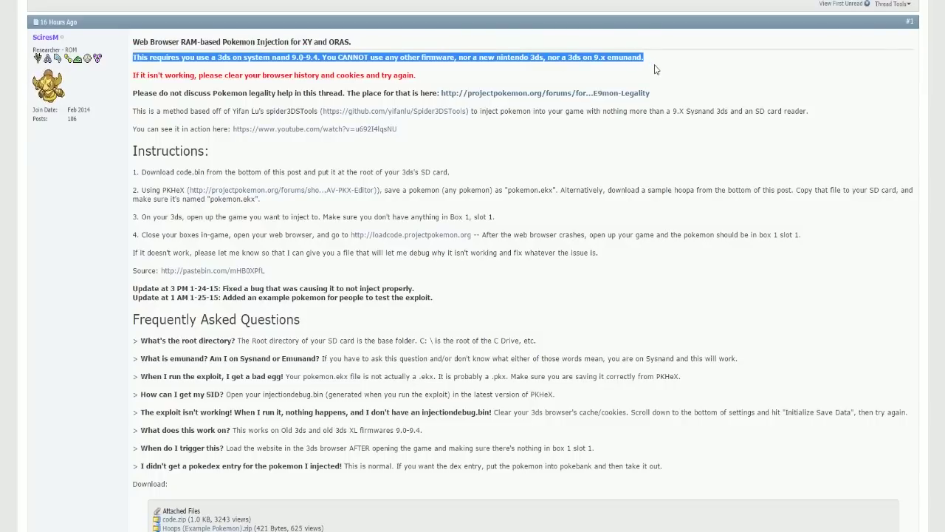
pyautogui.click(324, 53)
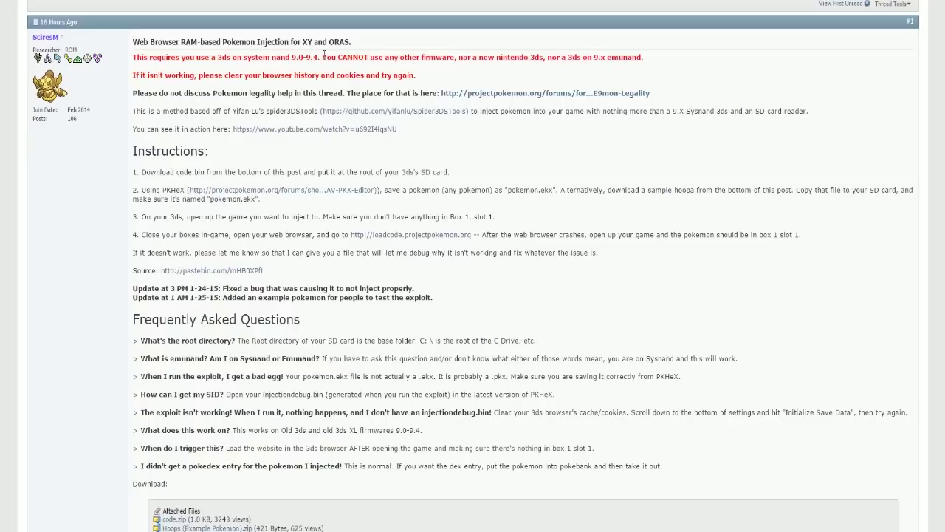
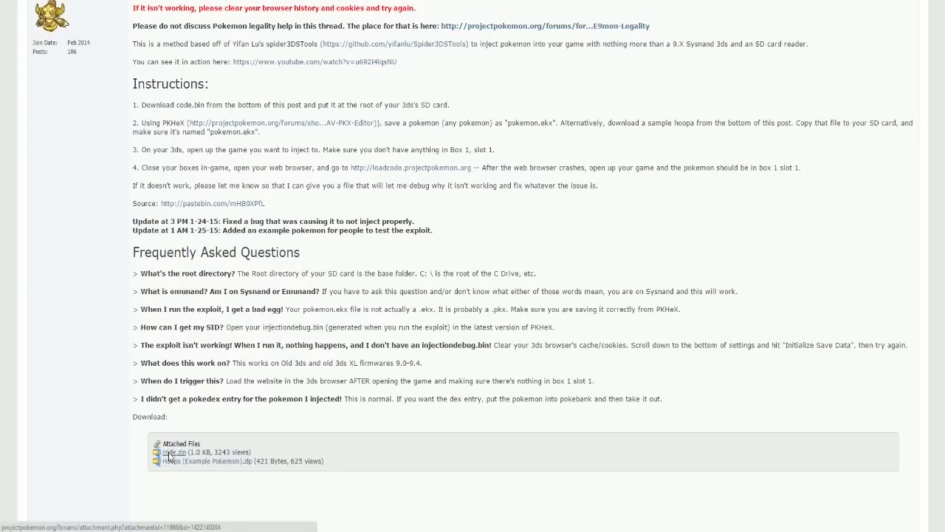
# Download the post's two attachments, code.zip and Hoopa (Example Pokemon).zip.
pyautogui.click(168, 453)
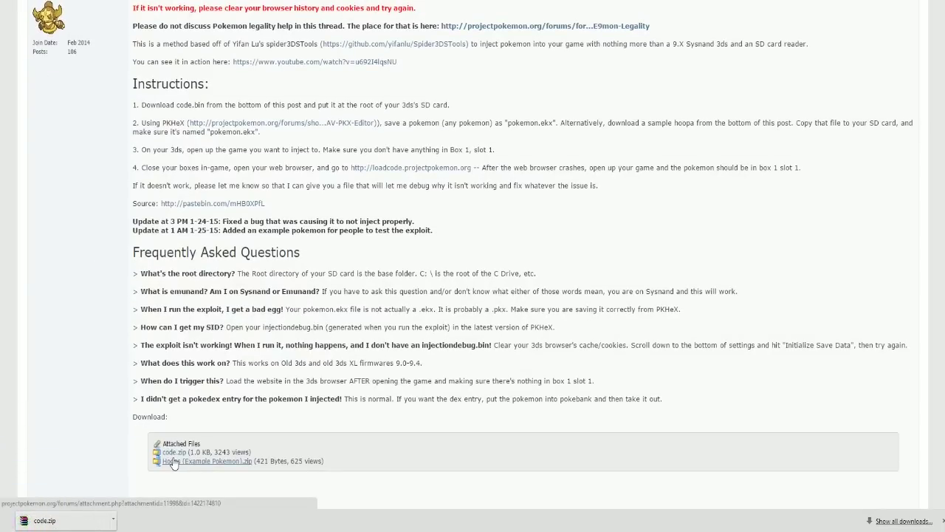
pyautogui.click(173, 462)
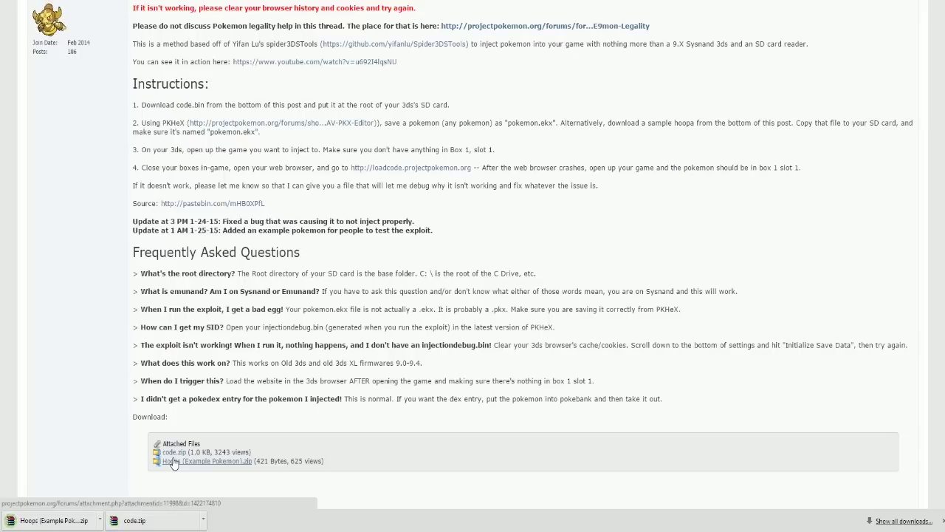
# Open the downloaded code.zip, dismiss the WinRAR purchase notice, and extract code.bin to the Desktop.
pyautogui.click(162, 524)
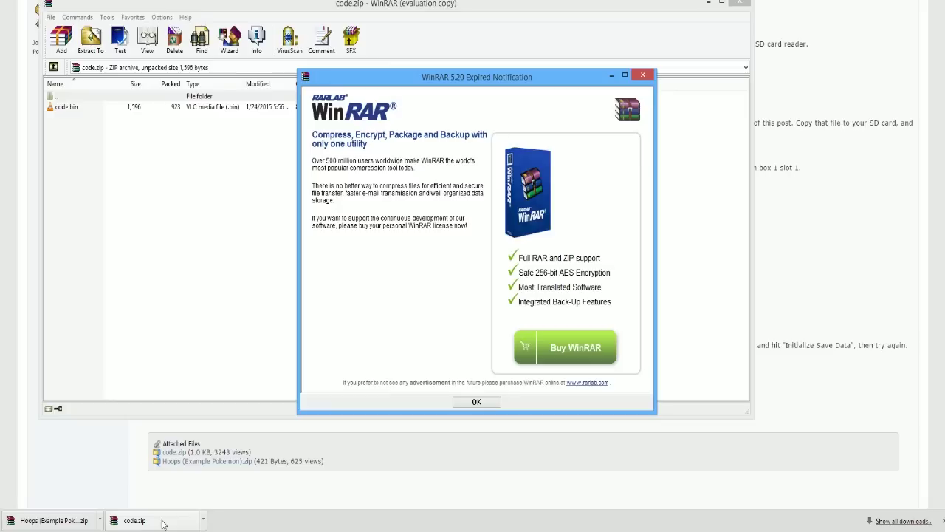
pyautogui.click(639, 77)
pyautogui.click(84, 109)
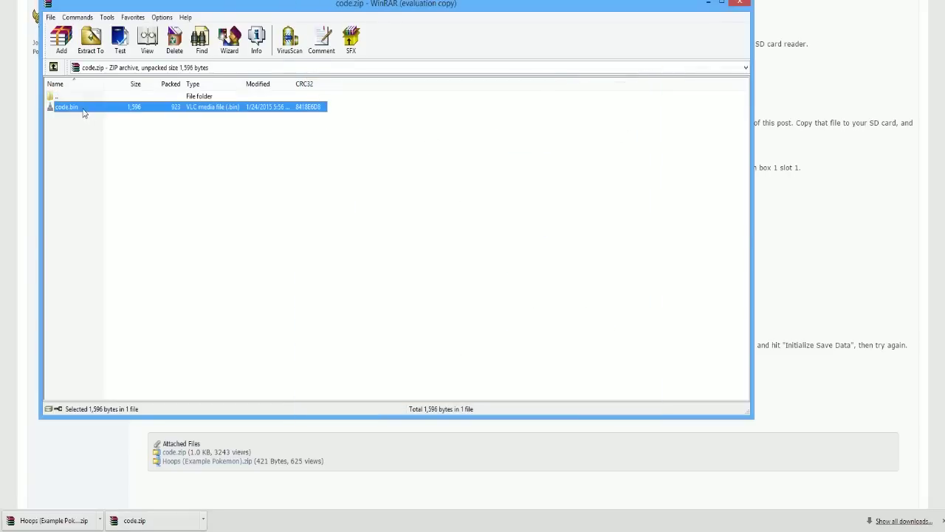
pyautogui.click(91, 37)
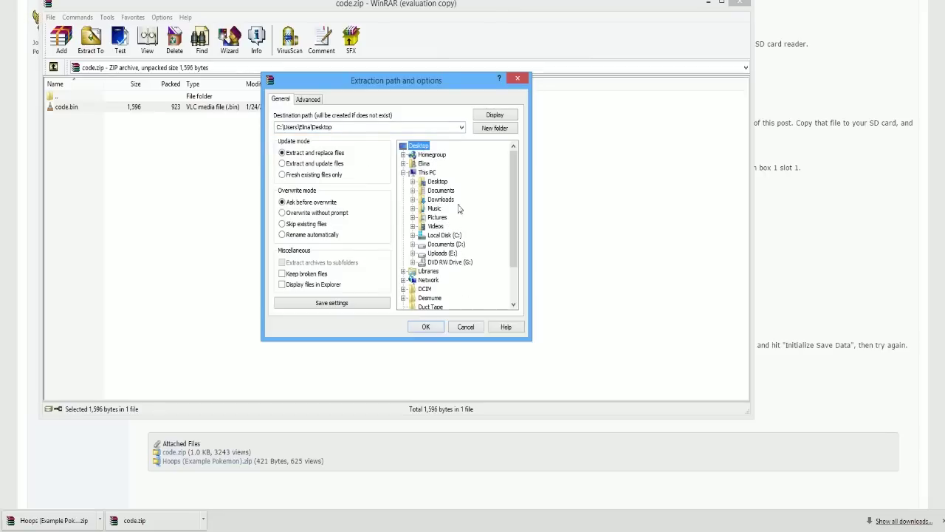
pyautogui.click(425, 326)
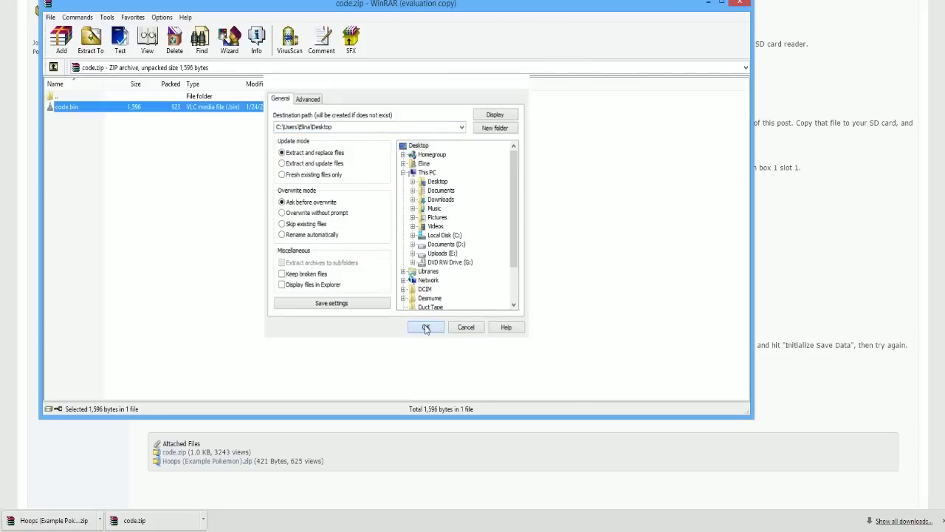
pyautogui.click(82, 485)
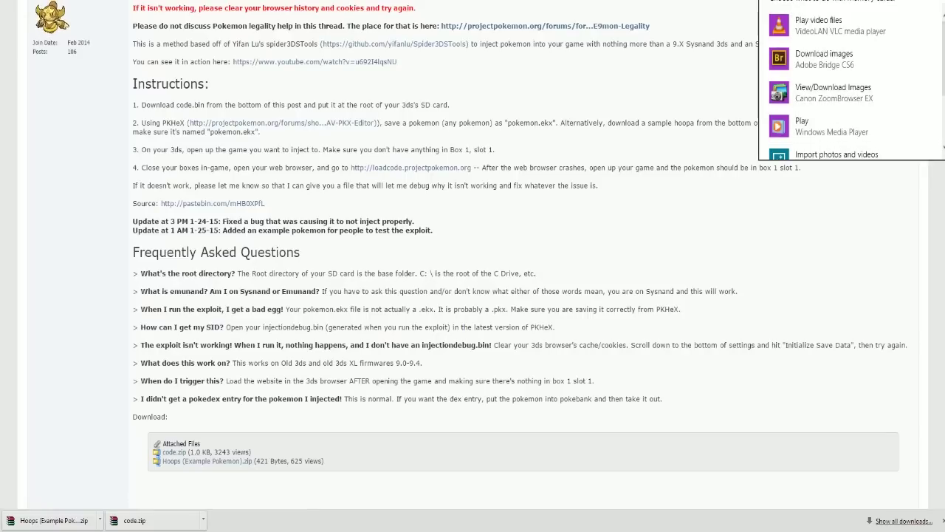
# Open the inserted memory card CANON_DC (H:) in File Explorer and move its window aside.
pyautogui.scroll(-3, 846, 104)
pyautogui.click(846, 102)
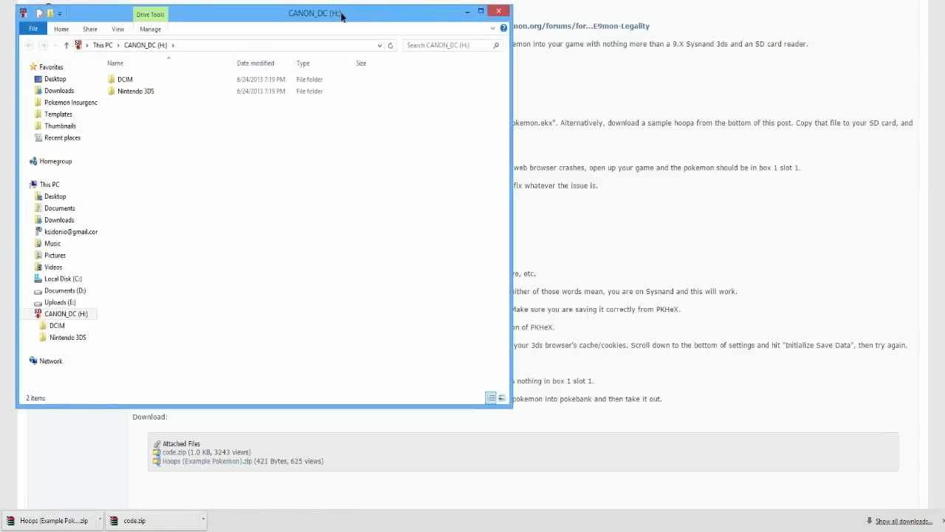
pyautogui.moveTo(339, 13); pyautogui.dragTo(644, 55)
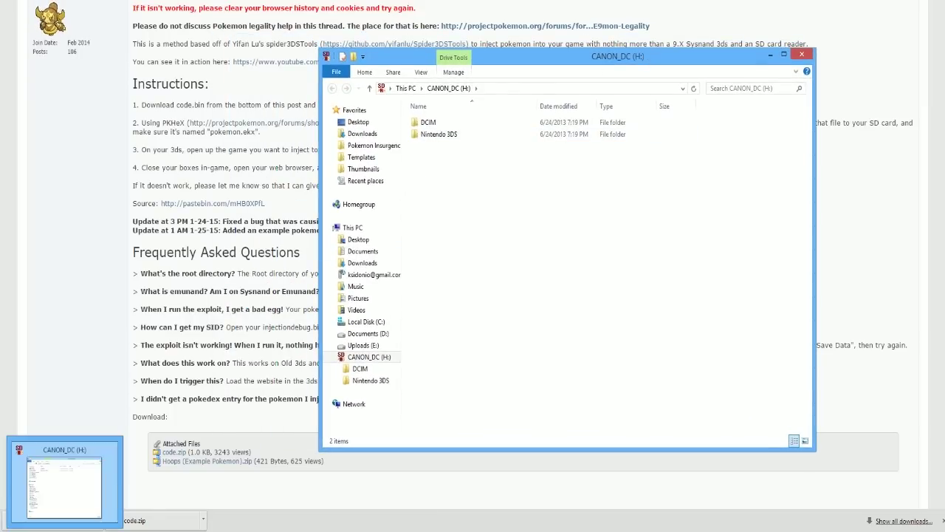
# Open the Desktop folder in a second File Explorer window and search it for "code.".
pyautogui.rightClick(65, 530)
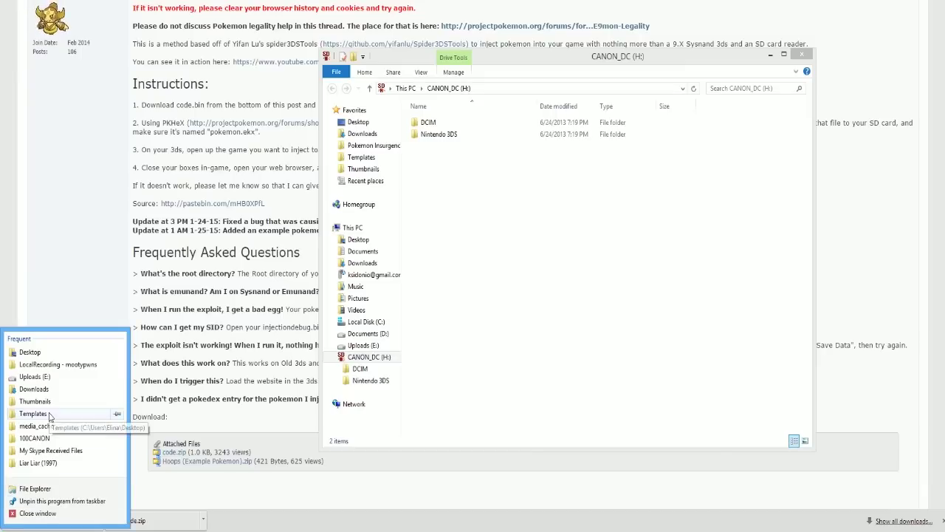
pyautogui.click(37, 353)
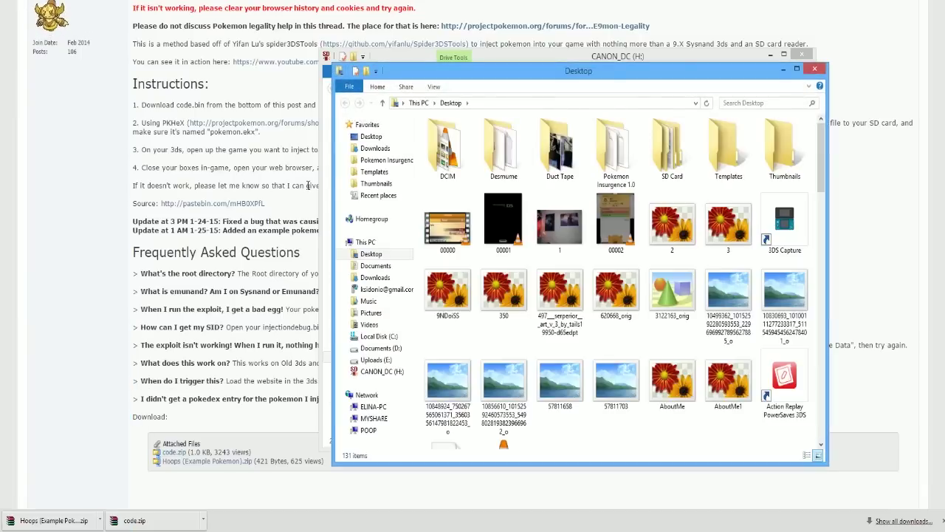
pyautogui.moveTo(650, 81); pyautogui.dragTo(170, 49)
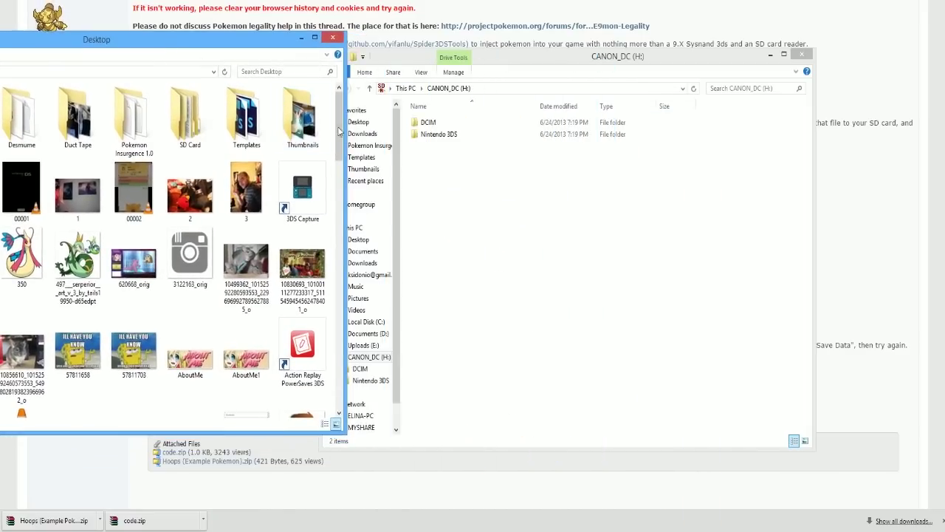
pyautogui.click(300, 71)
pyautogui.write('code.')
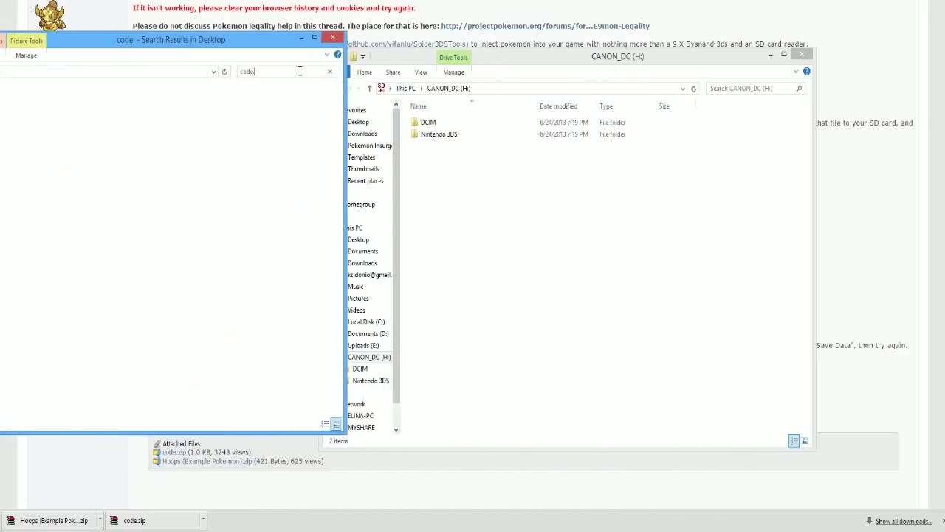
# Arrange the search results beside the memory card window and copy the code file to the root of CANON_DC (H:).
pyautogui.moveTo(246, 37); pyautogui.dragTo(294, 26)
pyautogui.moveTo(392, 166); pyautogui.dragTo(328, 155)
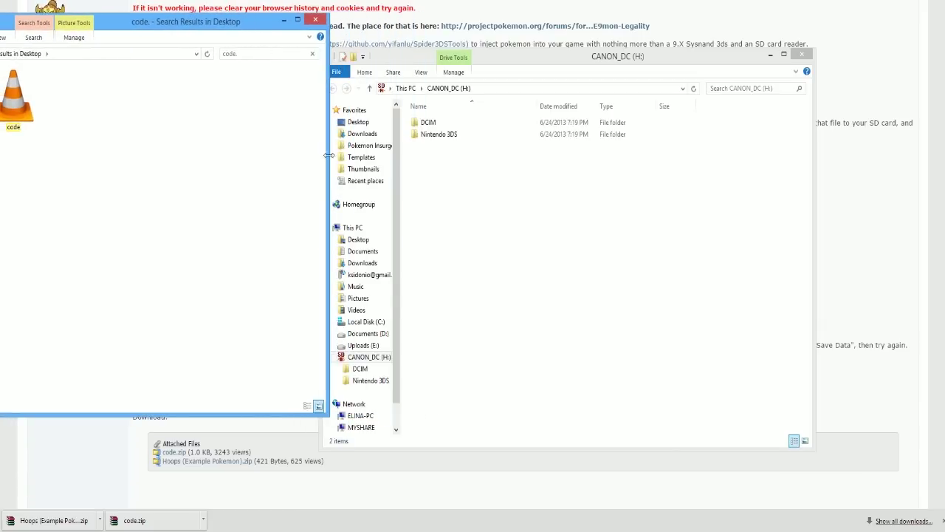
pyautogui.moveTo(254, 26); pyautogui.dragTo(305, 56)
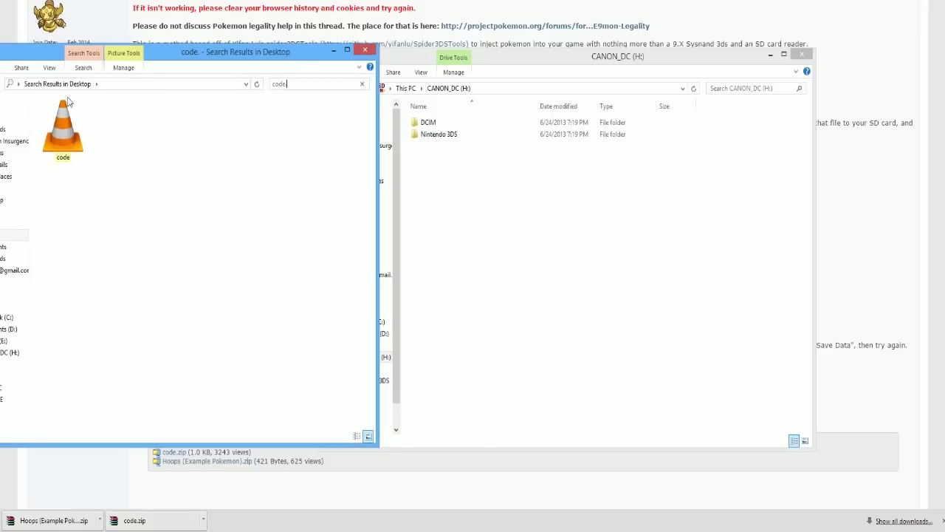
pyautogui.moveTo(66, 136); pyautogui.dragTo(458, 211)
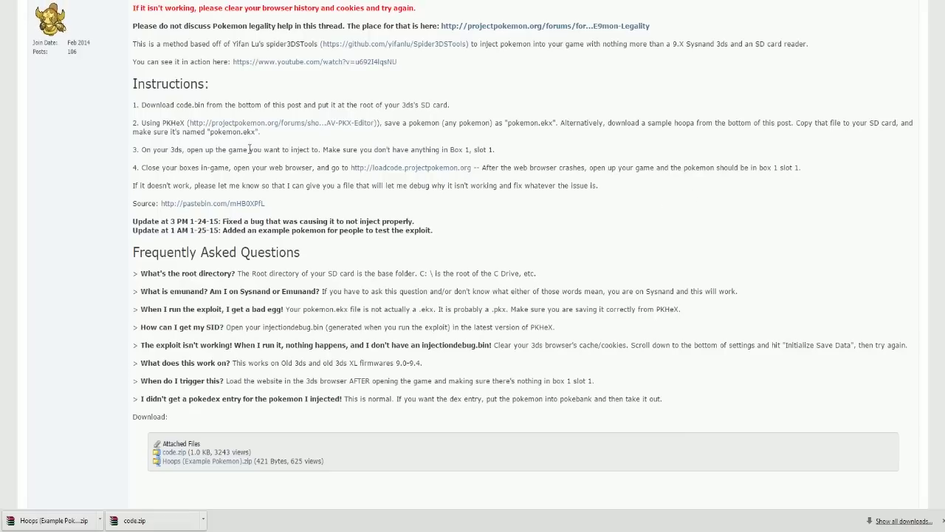
# Open the PKHeX link from instruction 2 in a new browser tab and switch to it.
pyautogui.rightClick(254, 124)
pyautogui.click(260, 130)
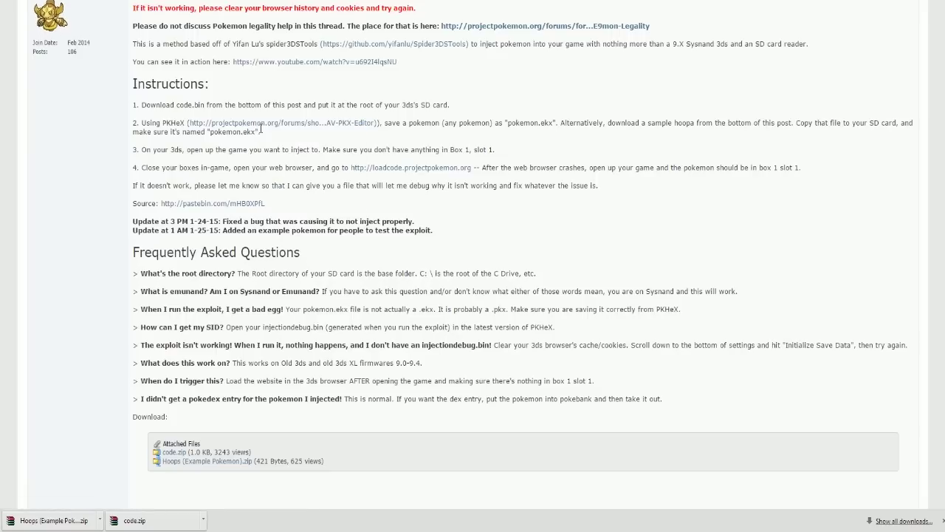
pyautogui.hotkey('ctrl', 'Tab')
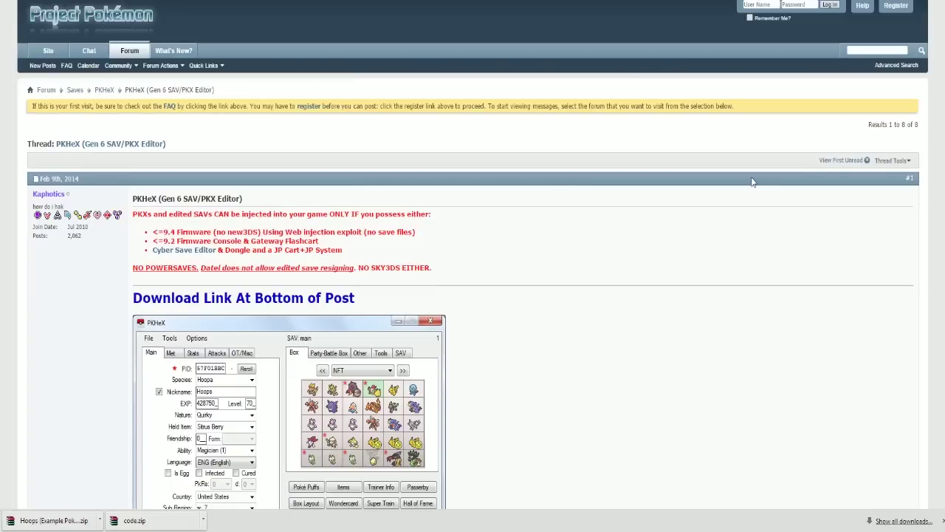
# Download the PKHeX (01-26-15).zip attachment at the end of the first post.
pyautogui.scroll(-2, 752, 182)
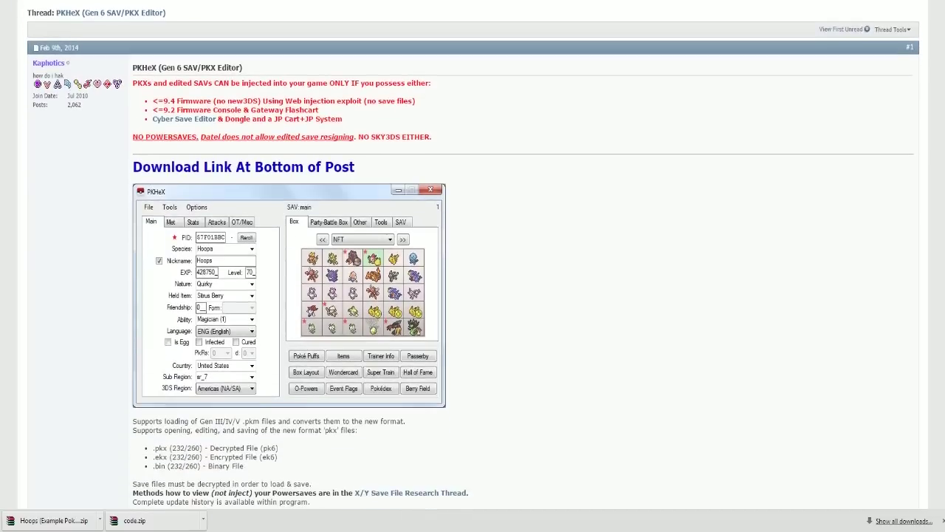
pyautogui.scroll(-1, 473, 253)
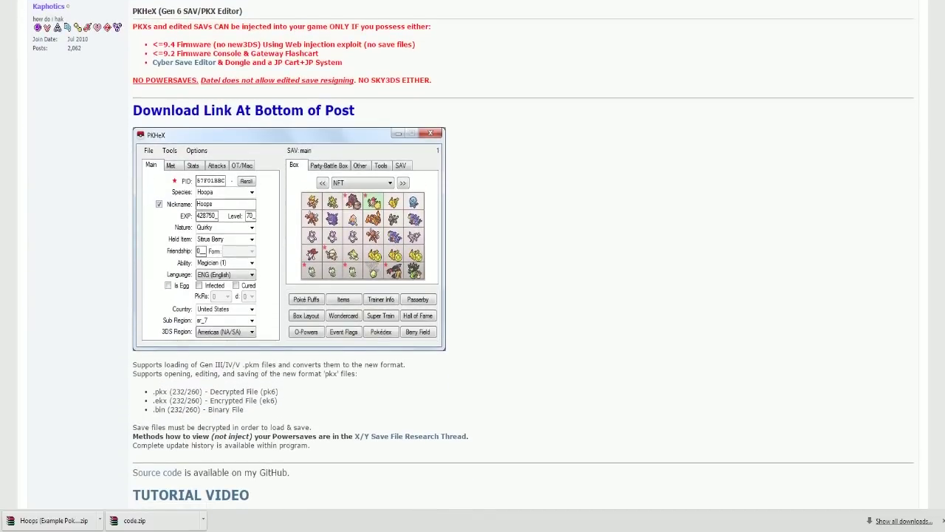
pyautogui.scroll(-1, 473, 254)
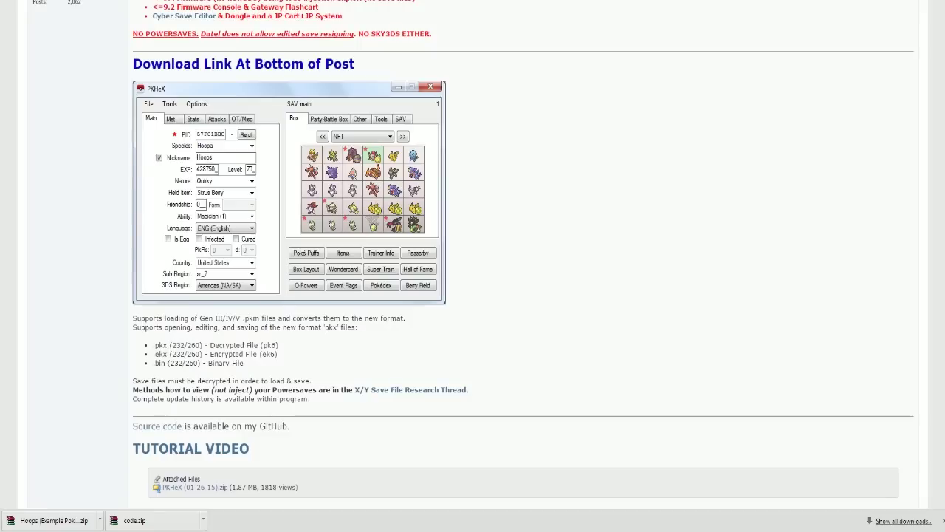
pyautogui.scroll(-1, 473, 255)
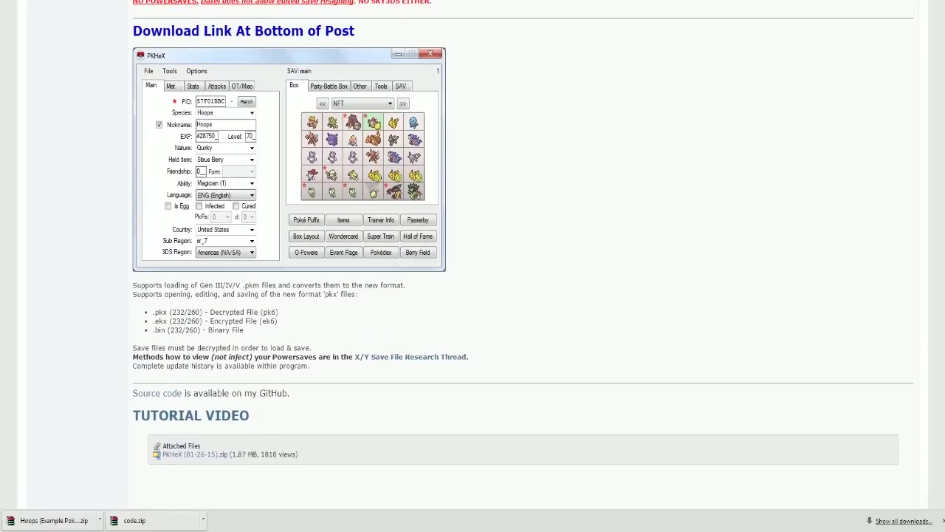
pyautogui.scroll(-2, 603, 389)
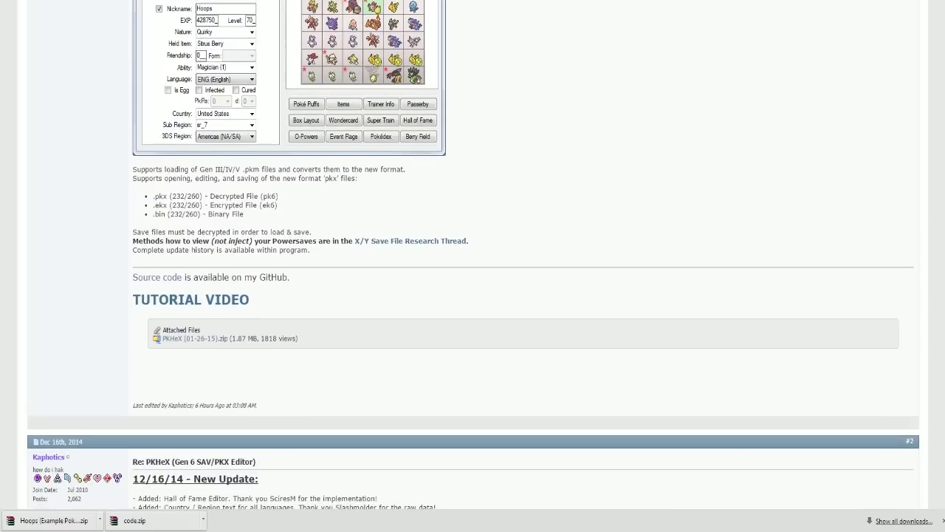
pyautogui.scroll(2, 602, 389)
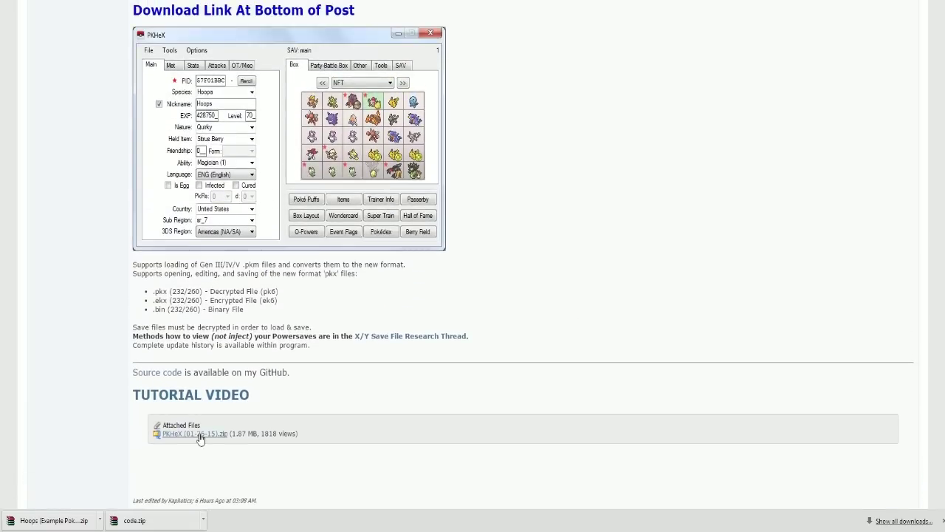
pyautogui.click(198, 434)
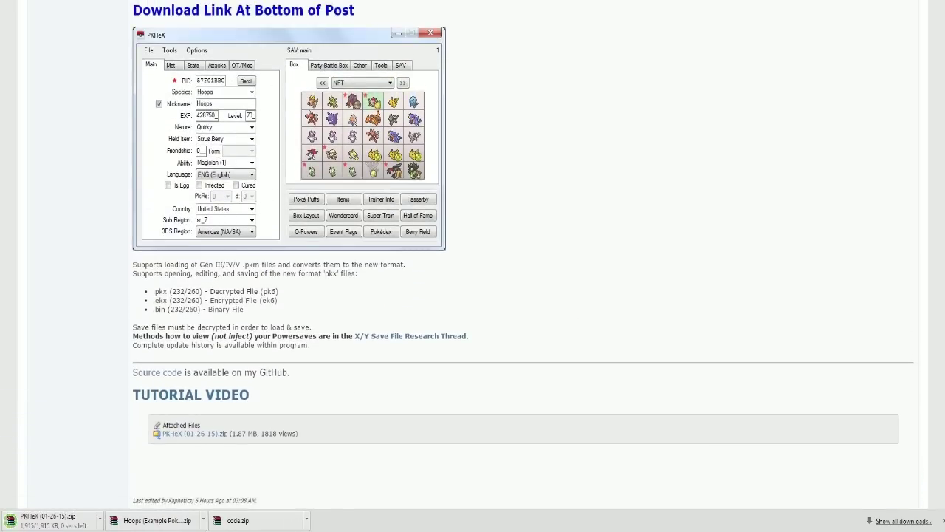
# Look at pokemon.ekx inside the Hoopa (Example Pokemon).zip archive and close the archive windows.
pyautogui.hotkey('alt', 'Left')
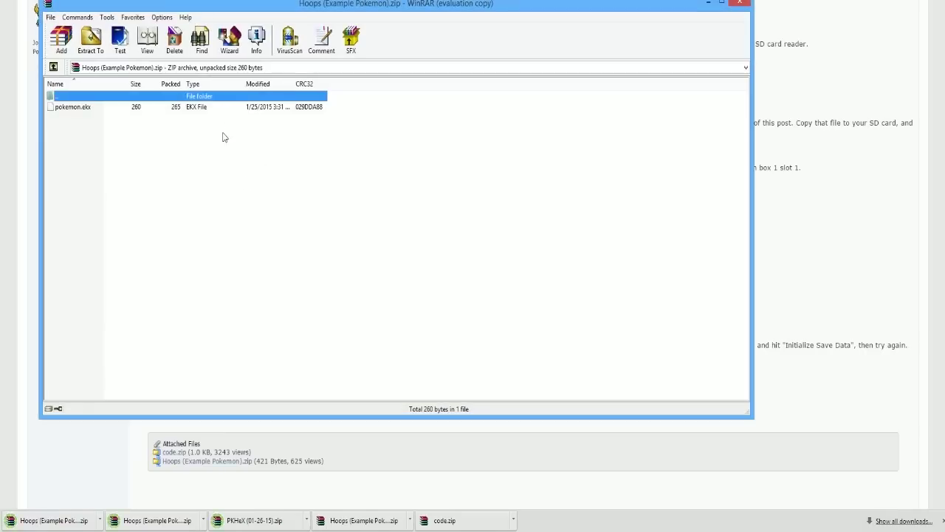
pyautogui.click(473, 162)
pyautogui.click(58, 109)
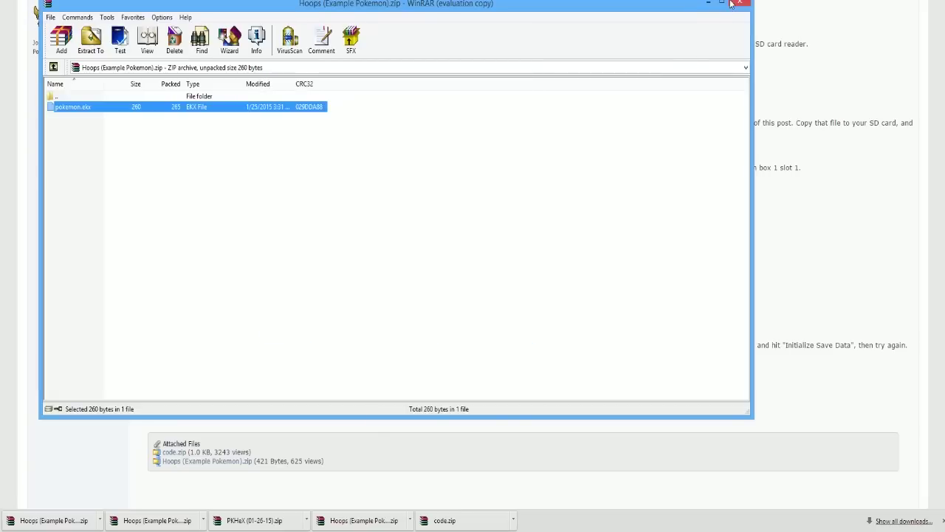
pyautogui.click(739, 4)
pyautogui.click(739, 3)
pyautogui.click(739, 4)
pyautogui.click(739, 4)
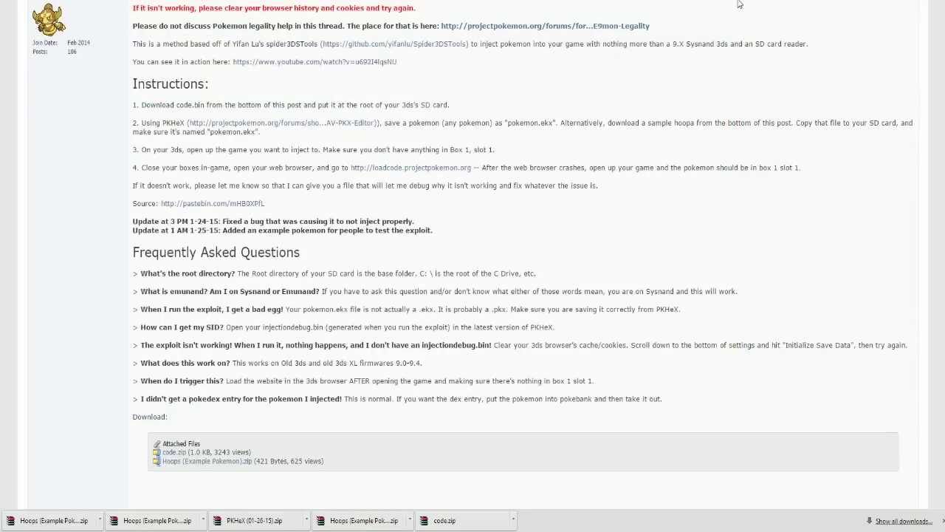
# Close the Desktop search results window and bring the CANON_DC (H:) window to the front.
pyautogui.moveTo(64, 530)
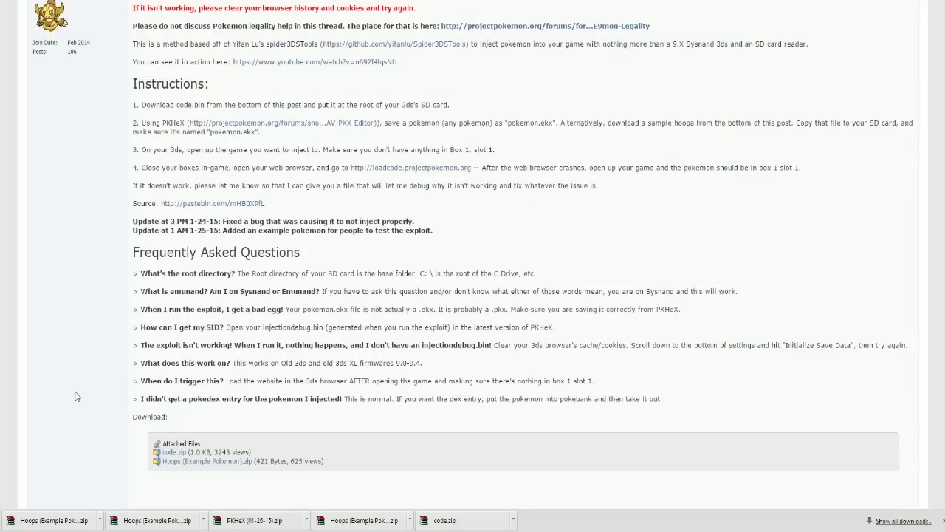
pyautogui.moveTo(172, 483)
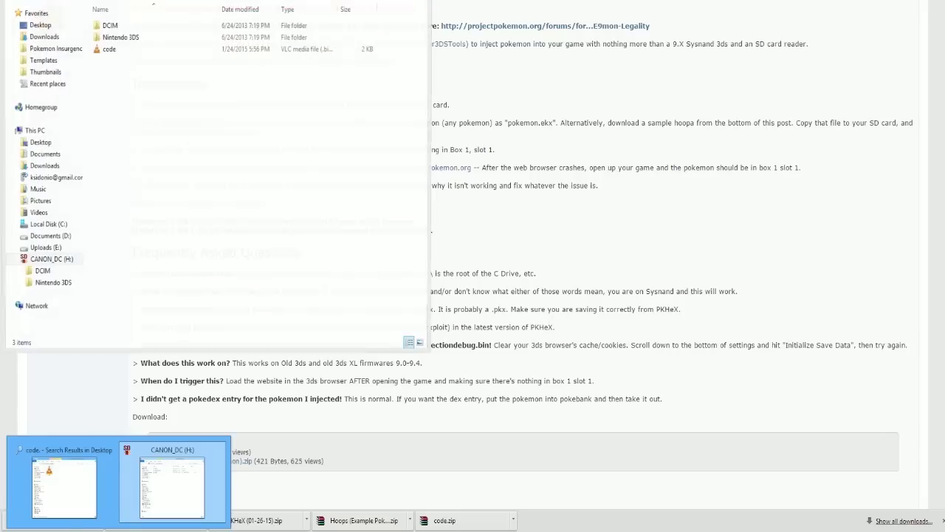
pyautogui.click(111, 451)
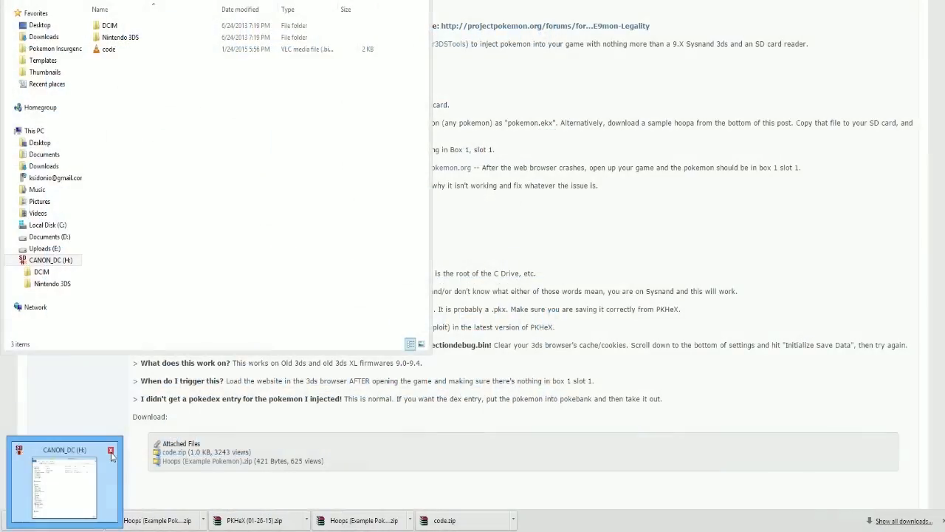
pyautogui.click(108, 462)
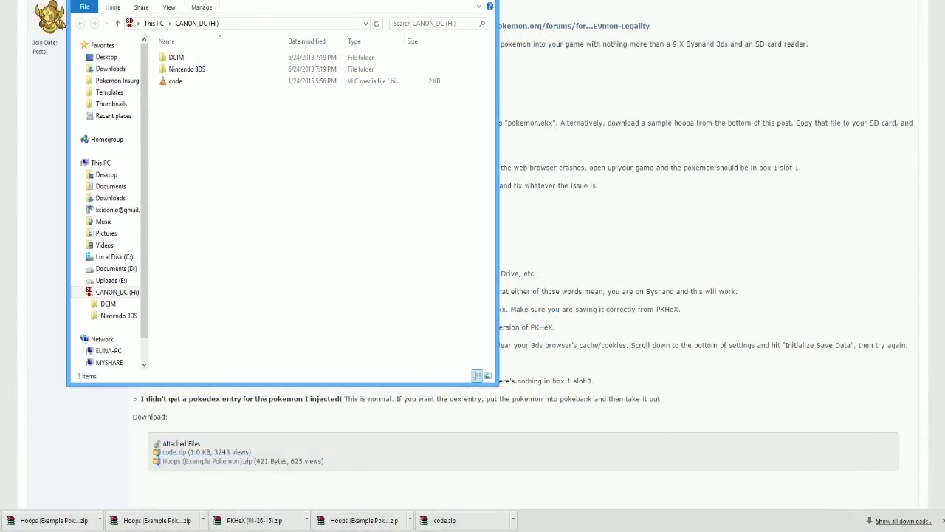
# Open the Desktop folder in a new File Explorer window and search it for pokemon.
pyautogui.rightClick(65, 531)
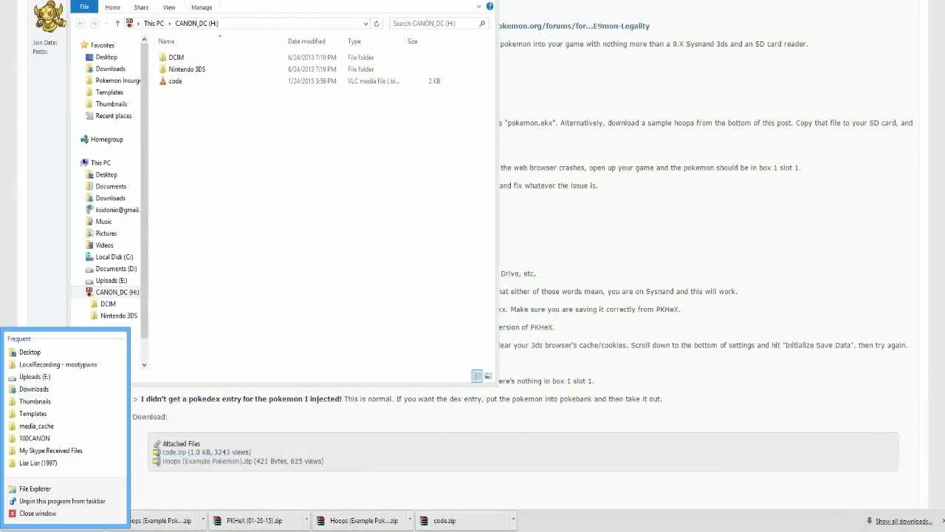
pyautogui.click(35, 353)
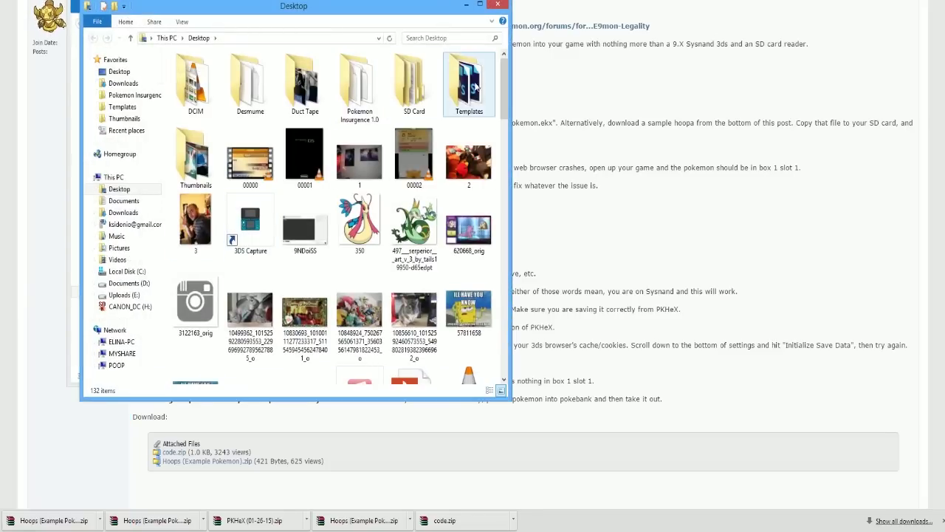
pyautogui.click(432, 40)
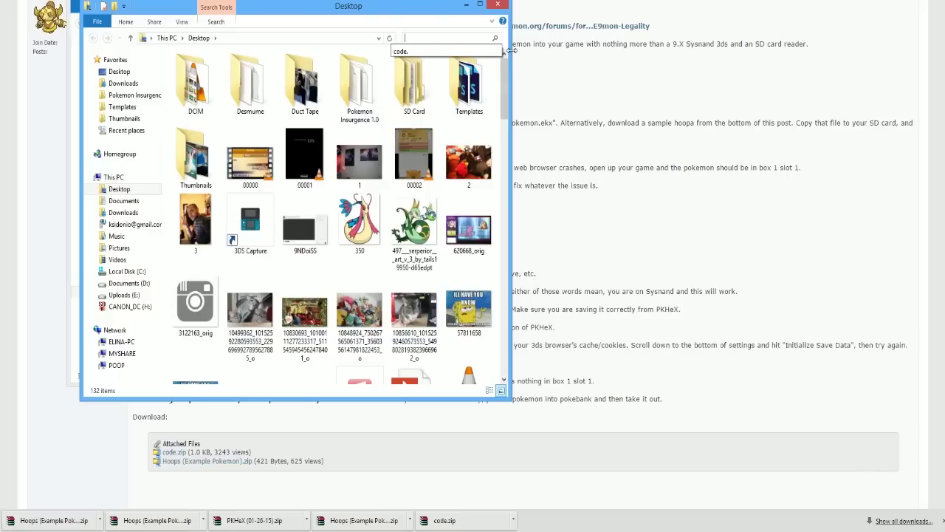
pyautogui.write('hoopa')
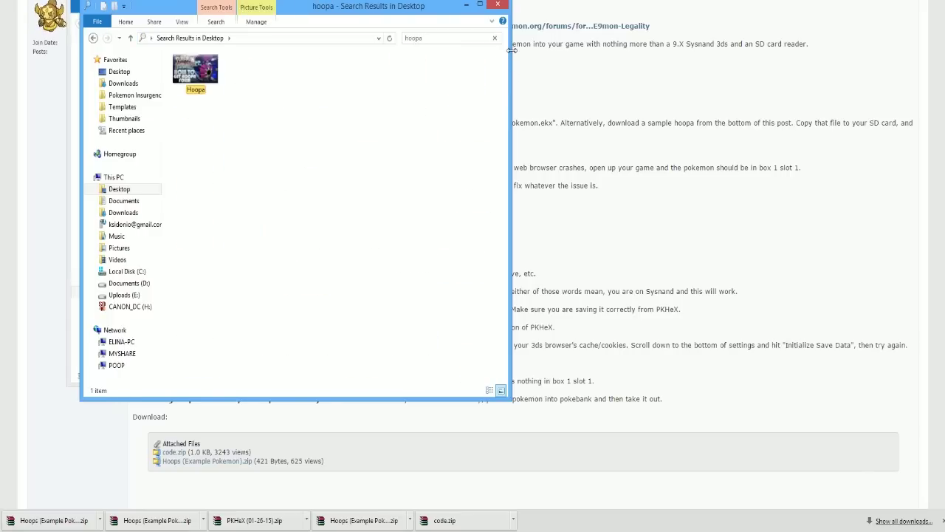
pyautogui.write('pokemon')
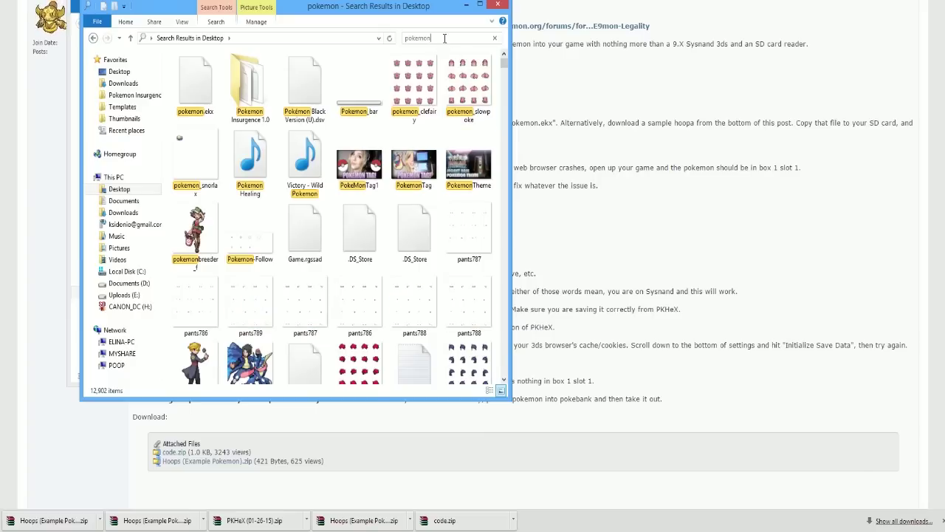
# Copy pokemon.ekx from the search results to the root of CANON_DC (H:) and close the search results window.
pyautogui.moveTo(392, 9); pyautogui.dragTo(630, 52)
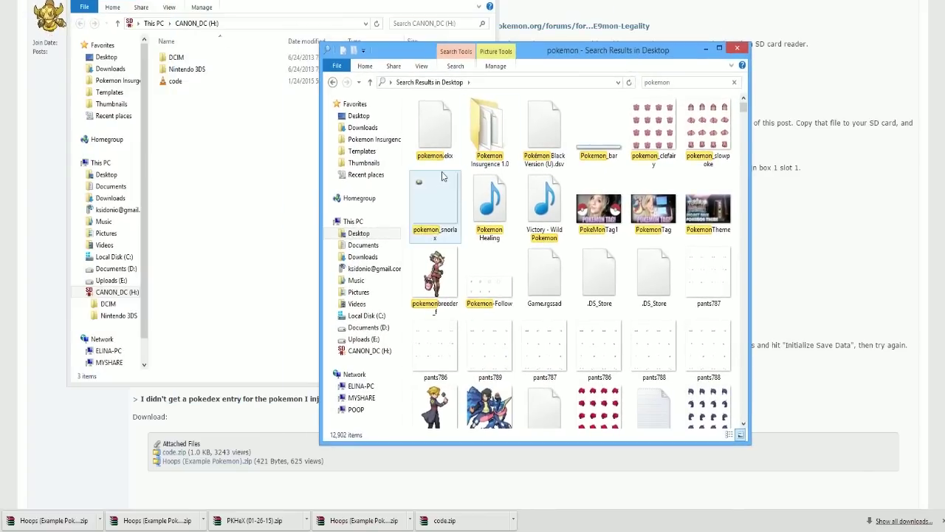
pyautogui.click(443, 126)
pyautogui.moveTo(445, 127); pyautogui.dragTo(206, 162)
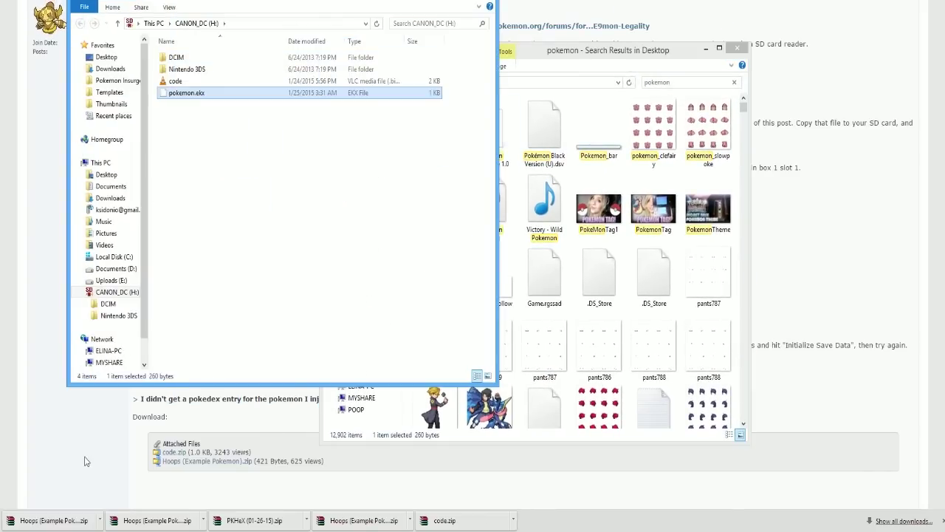
pyautogui.click(733, 48)
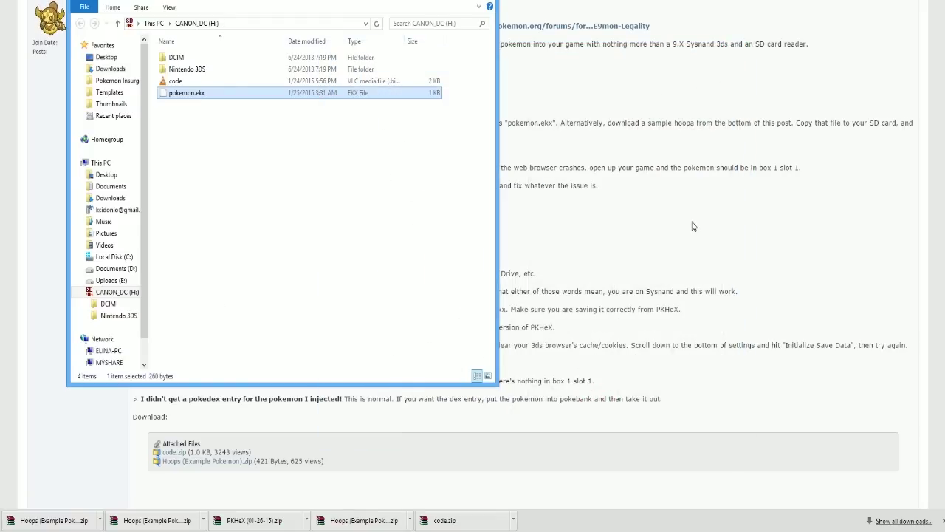
# Eject the CANON_DC (H:) SD card from the computer.
pyautogui.click(692, 226)
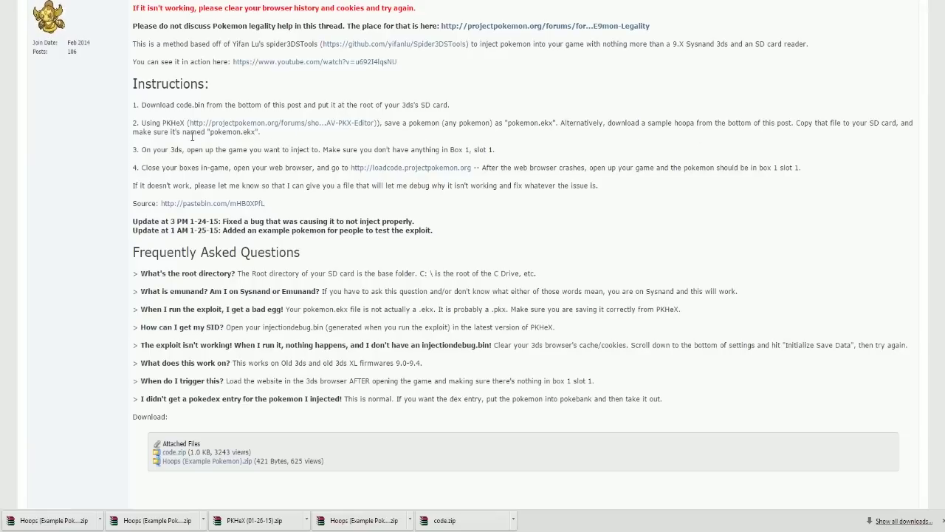
pyautogui.hotkey('alt', 'Tab')
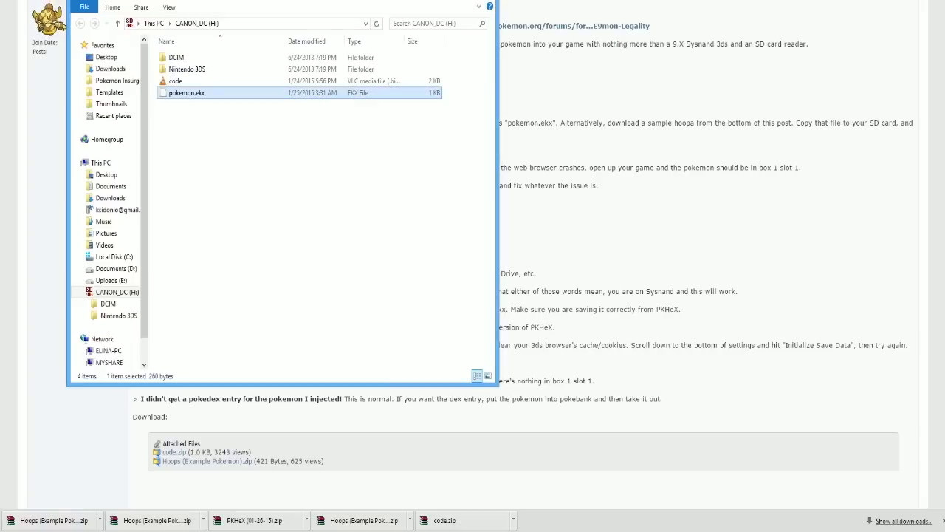
pyautogui.click(117, 293)
pyautogui.rightClick(117, 293)
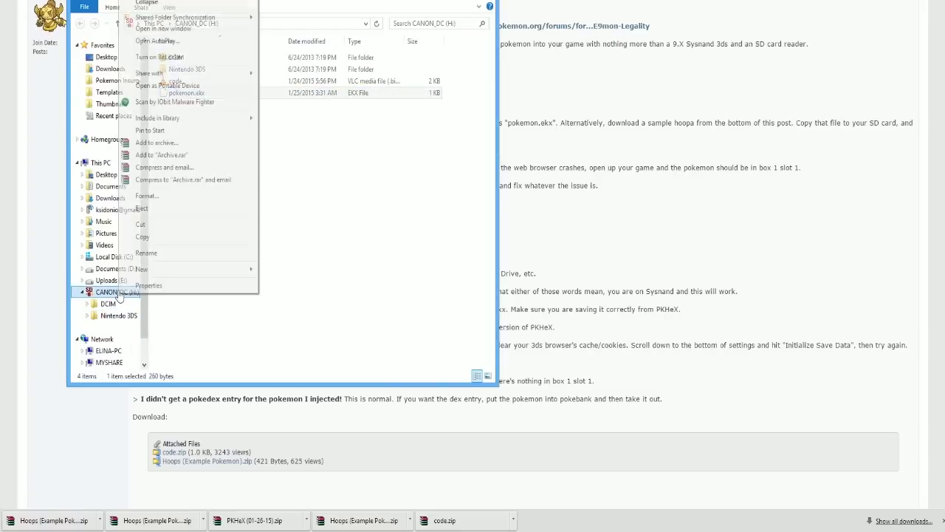
pyautogui.click(145, 211)
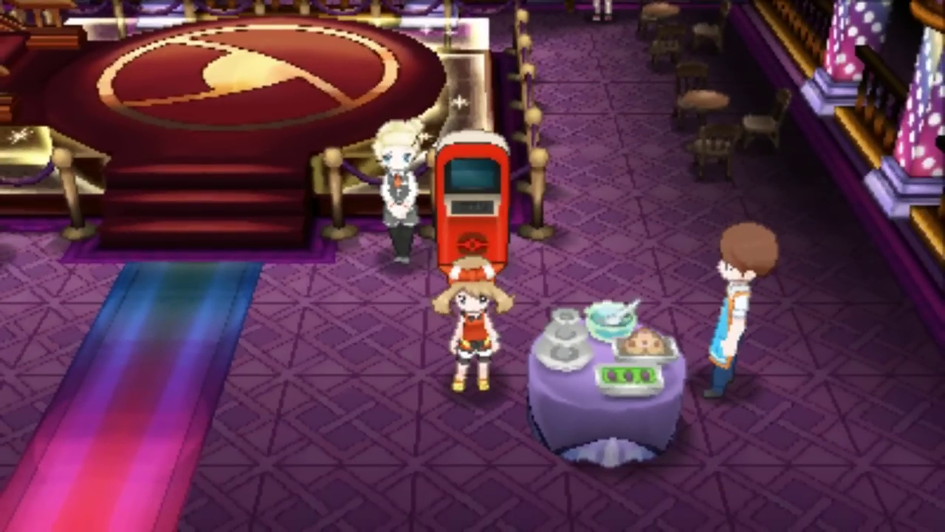
# On the 3DS, suspend the running Pokemon game to the HOME Menu and open the Internet Browser.
pyautogui.press('Home')
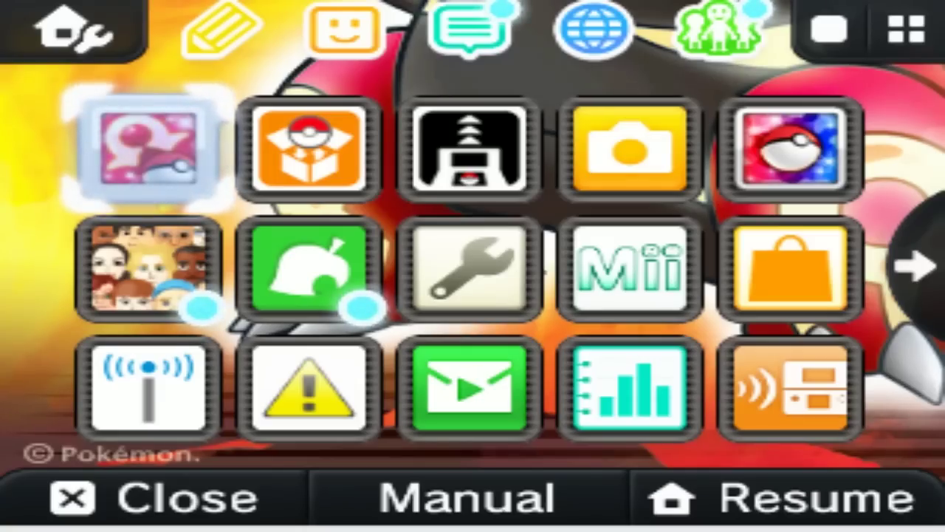
pyautogui.click(594, 29)
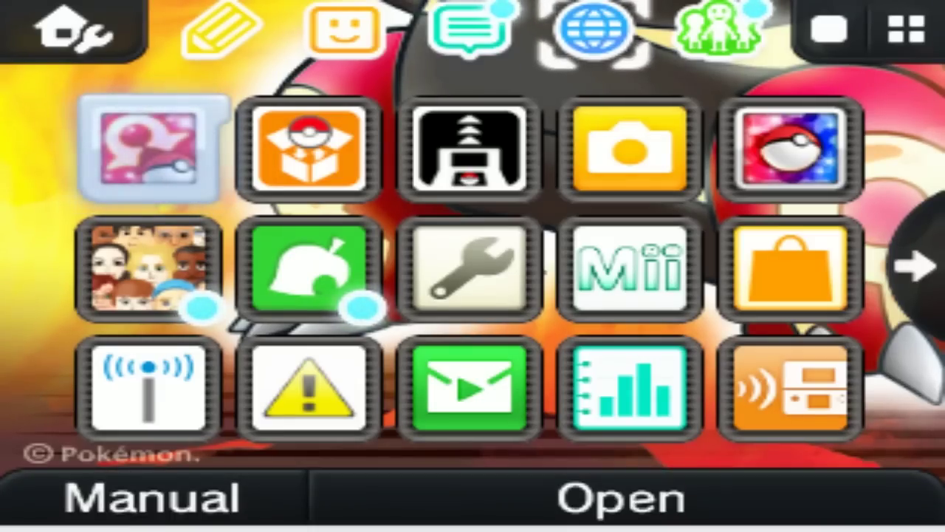
pyautogui.click(620, 496)
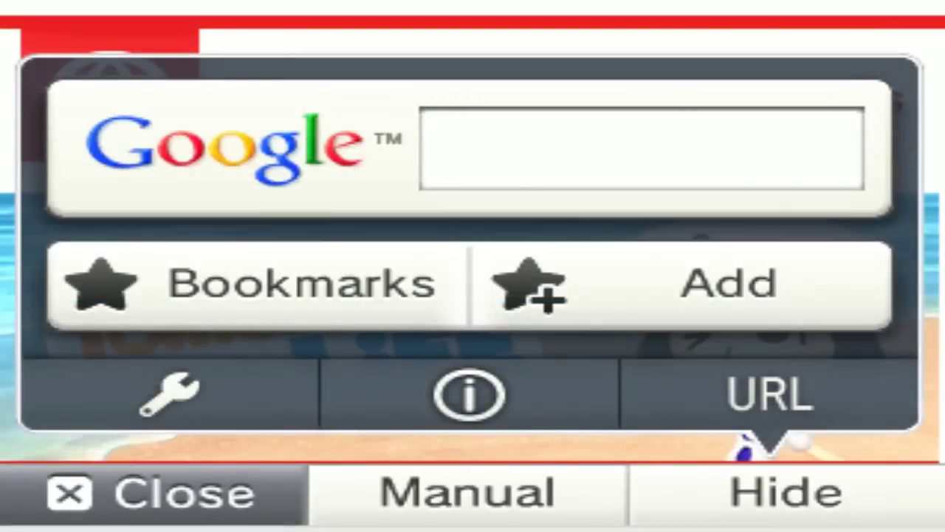
pyautogui.click(768, 394)
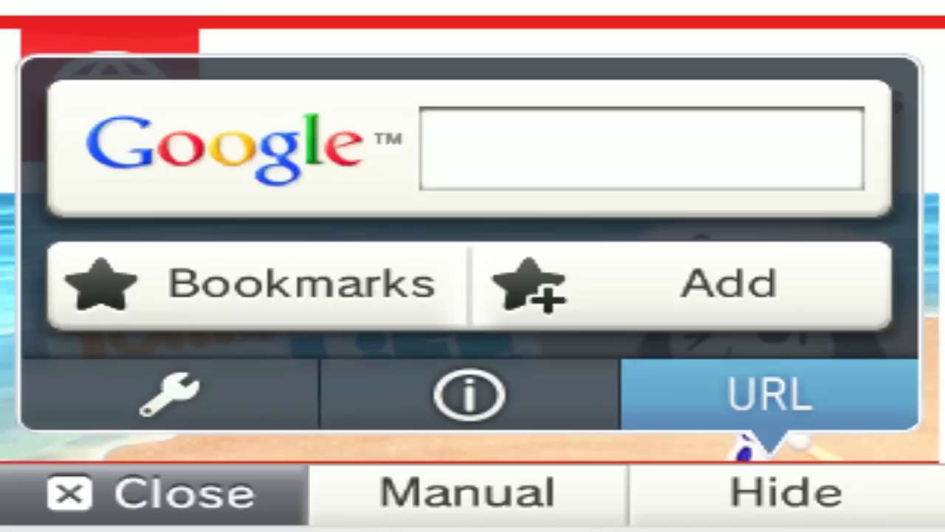
pyautogui.click(769, 394)
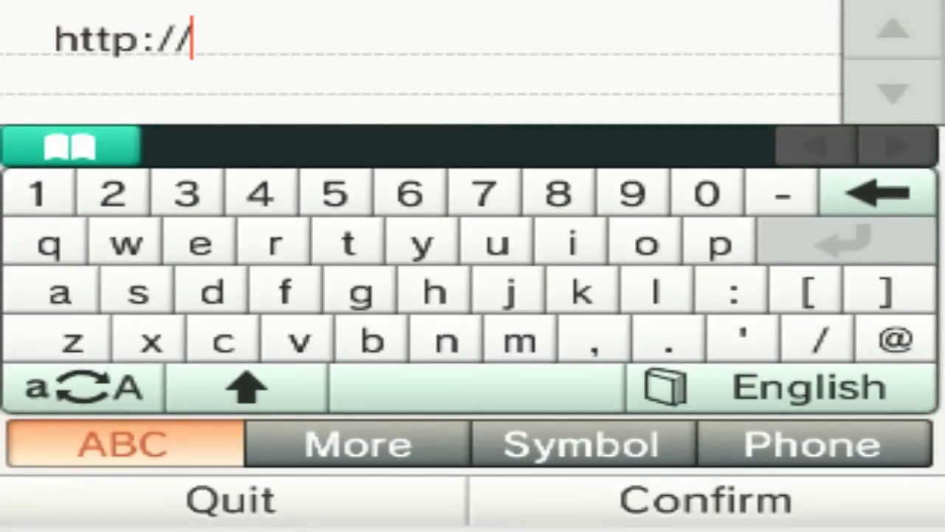
pyautogui.click(655, 292)
pyautogui.click(646, 243)
pyautogui.click(59, 292)
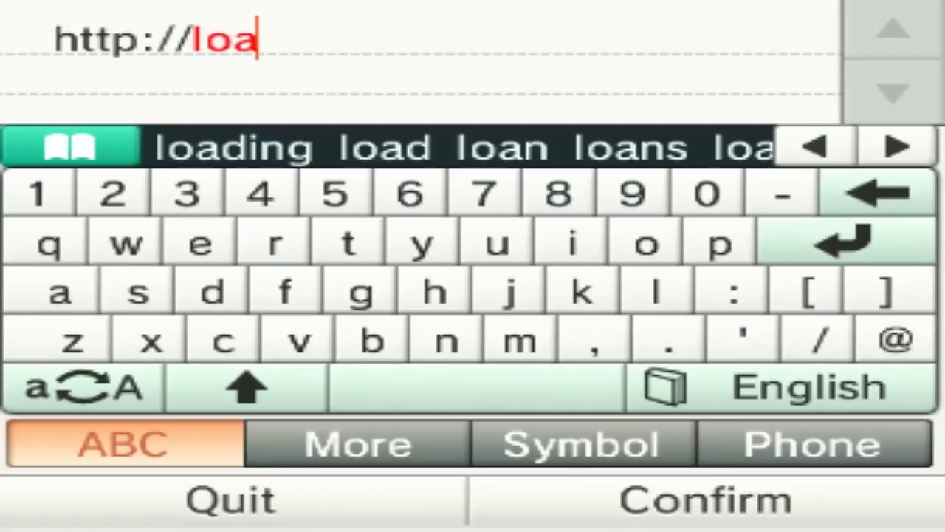
pyautogui.click(212, 292)
pyautogui.click(224, 341)
pyautogui.click(646, 244)
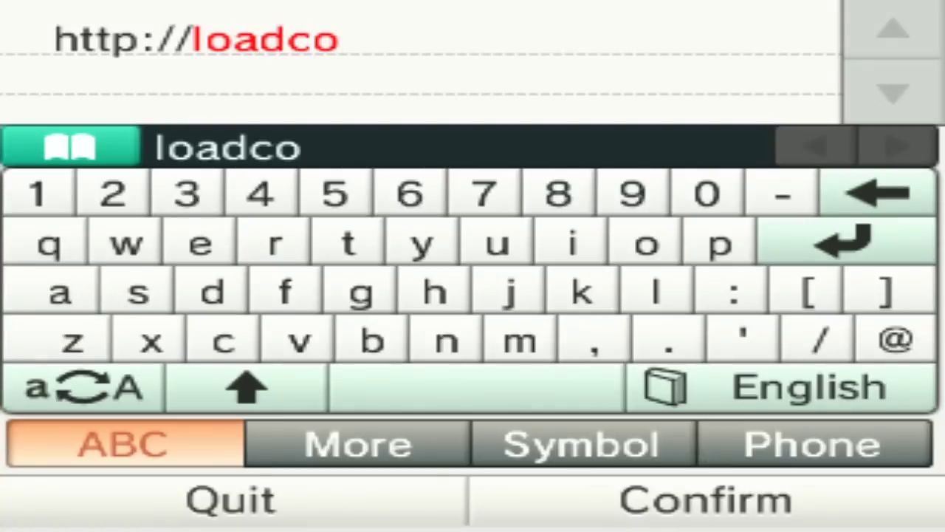
pyautogui.click(212, 291)
pyautogui.click(199, 244)
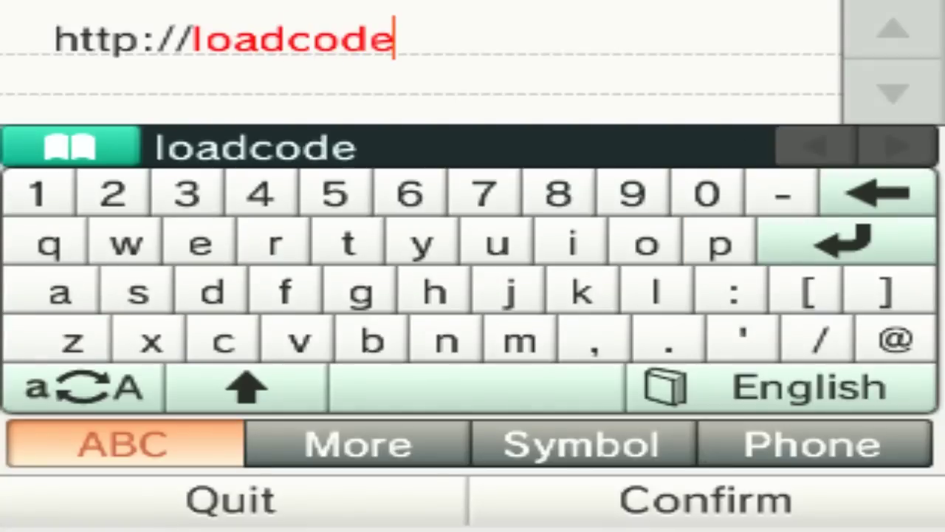
pyautogui.click(669, 341)
pyautogui.click(720, 243)
pyautogui.click(275, 244)
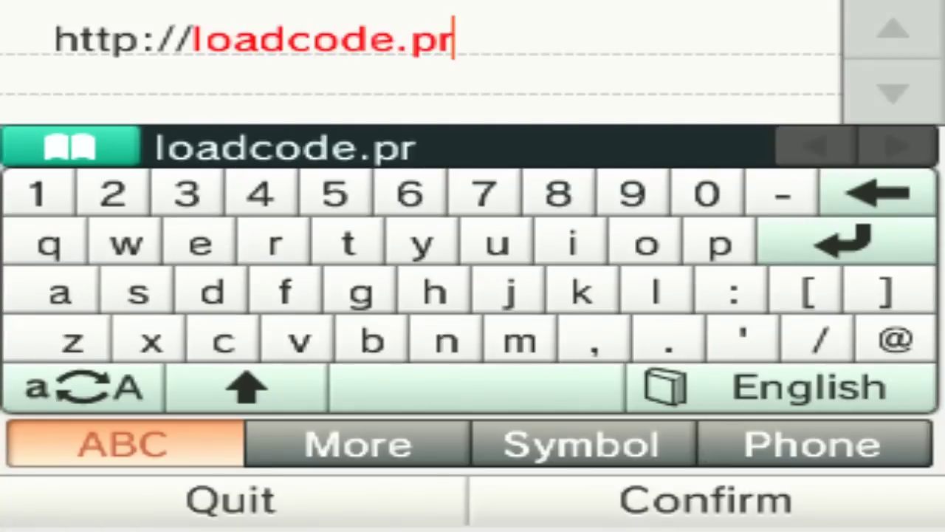
pyautogui.click(646, 243)
pyautogui.click(510, 291)
pyautogui.click(199, 243)
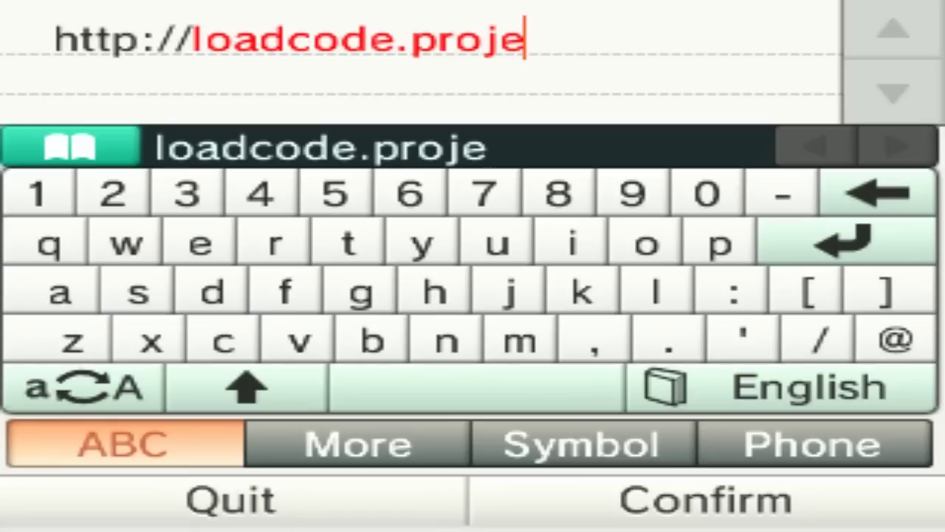
pyautogui.click(224, 341)
pyautogui.click(349, 244)
pyautogui.click(720, 244)
pyautogui.click(646, 244)
pyautogui.click(583, 292)
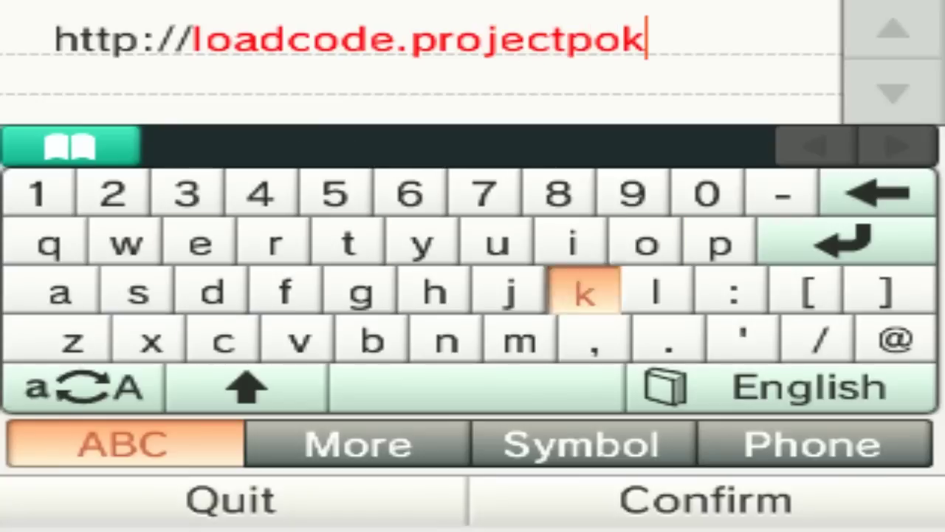
pyautogui.click(199, 243)
pyautogui.click(521, 341)
pyautogui.click(646, 244)
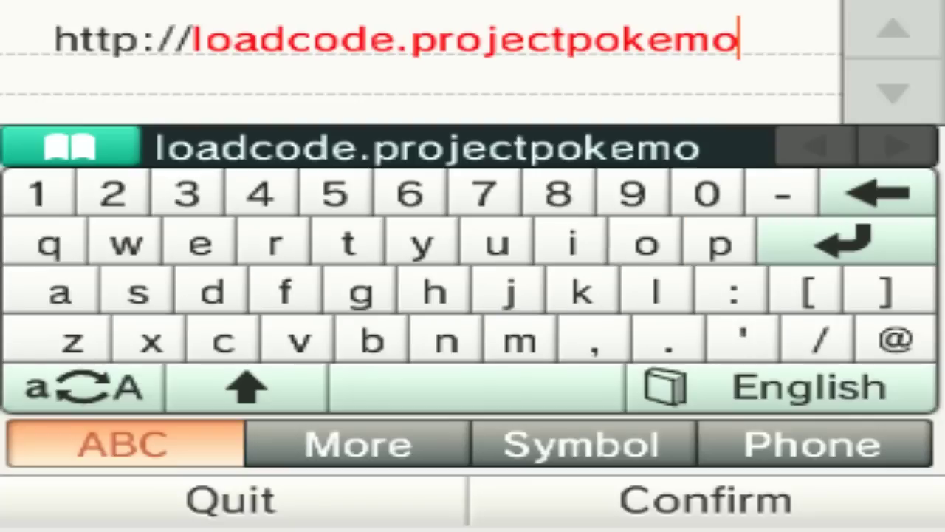
pyautogui.click(446, 342)
pyautogui.click(668, 341)
pyautogui.click(646, 243)
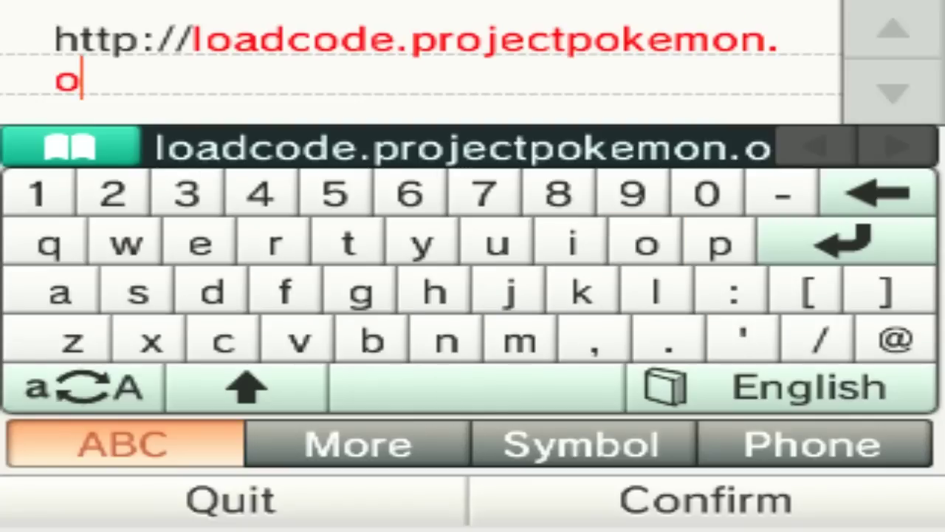
pyautogui.click(275, 244)
pyautogui.click(360, 292)
pyautogui.click(706, 500)
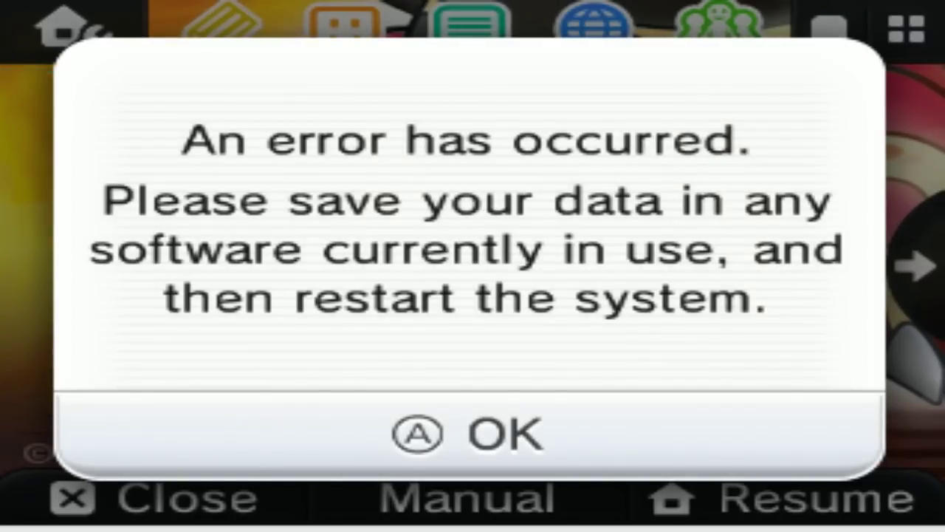
# Dismiss the error message, return to the suspended game and look at the Hoopa's summary.
pyautogui.press('a')
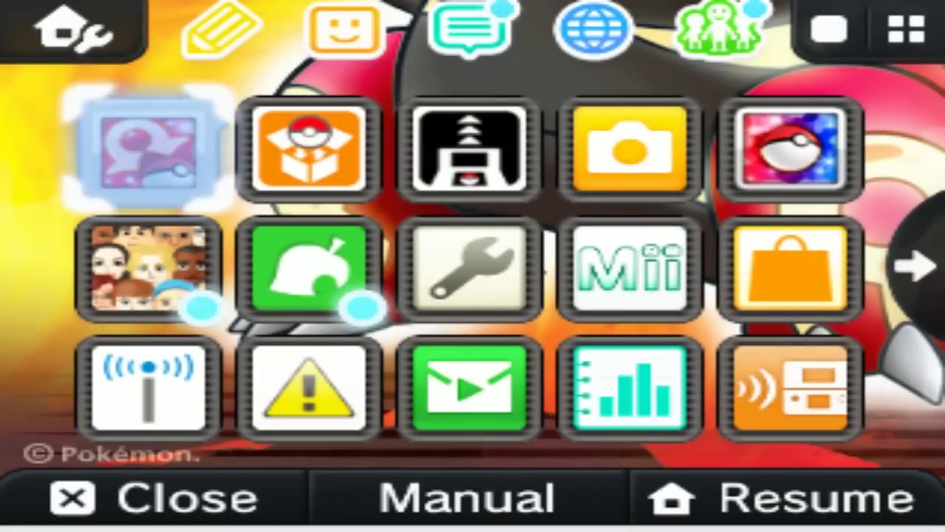
pyautogui.press('Home')
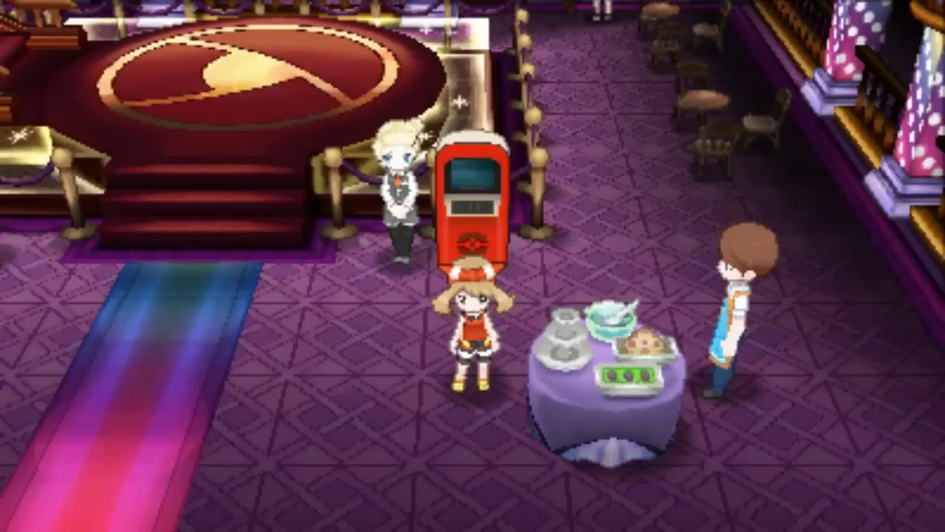
pyautogui.press('Up')
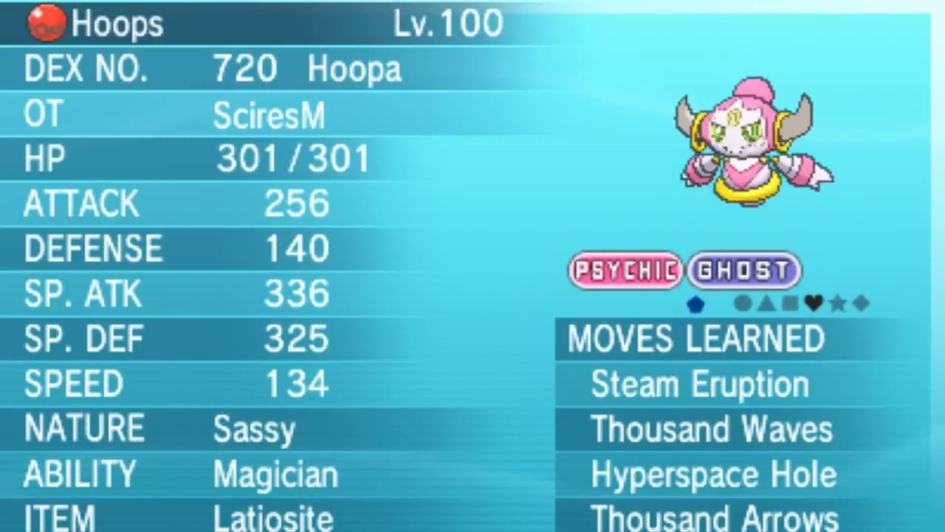
pyautogui.press('b')
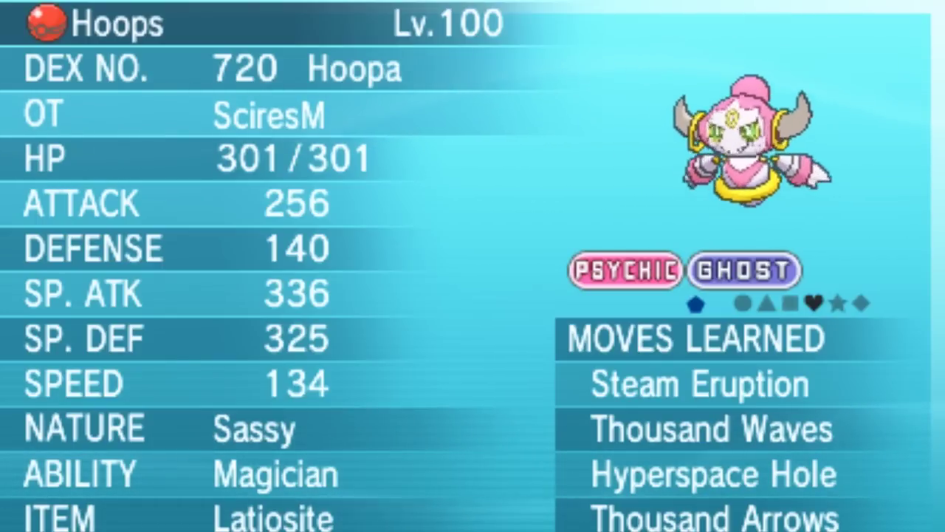
# Open the 3DS browser's settings and look at the Clear History and Delete Cookies options.
pyautogui.press('Home')
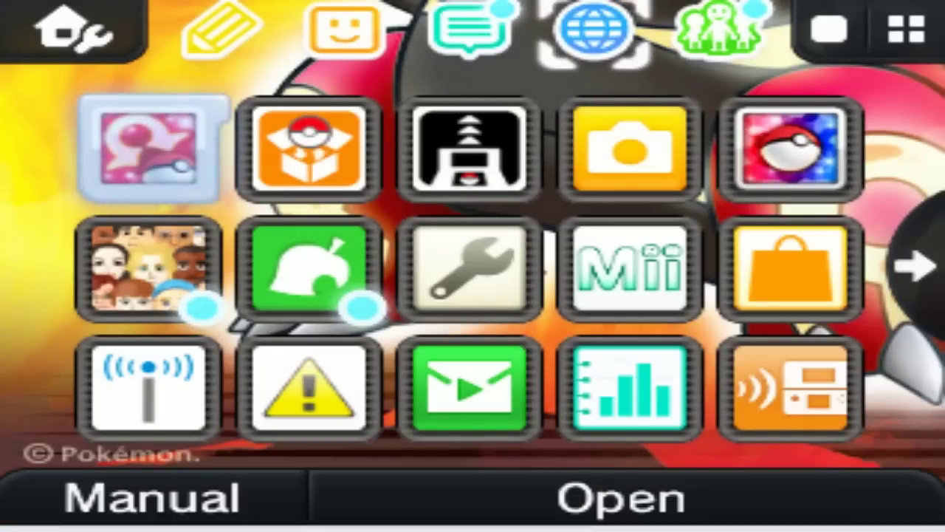
pyautogui.click(594, 30)
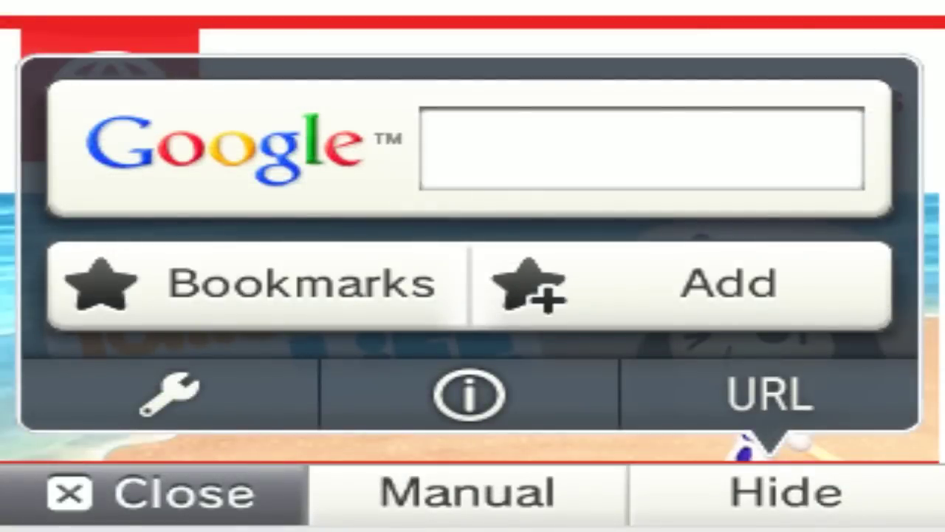
pyautogui.click(170, 393)
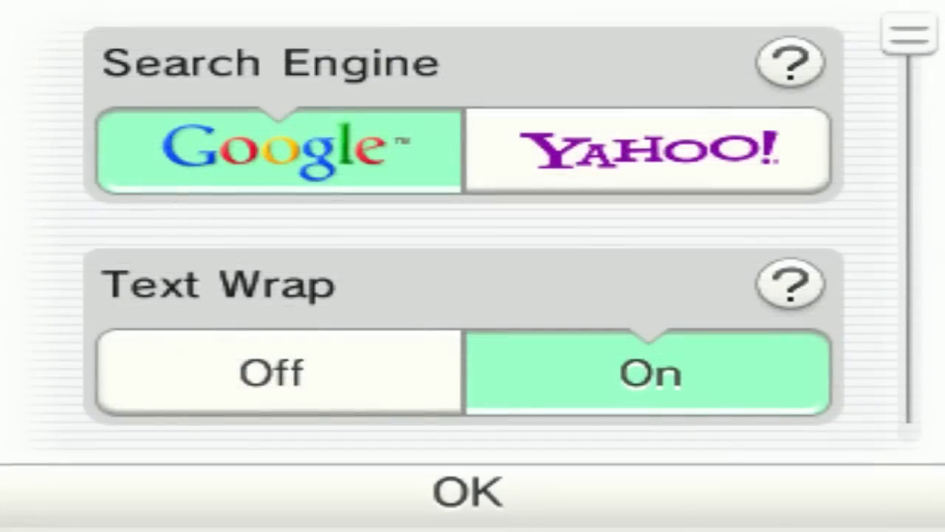
pyautogui.scroll(-5, 473, 229)
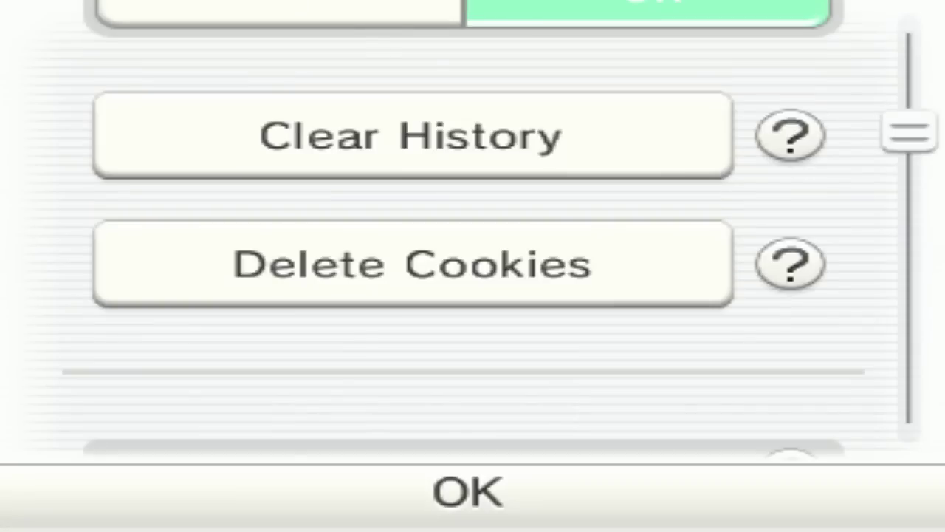
pyautogui.click(412, 135)
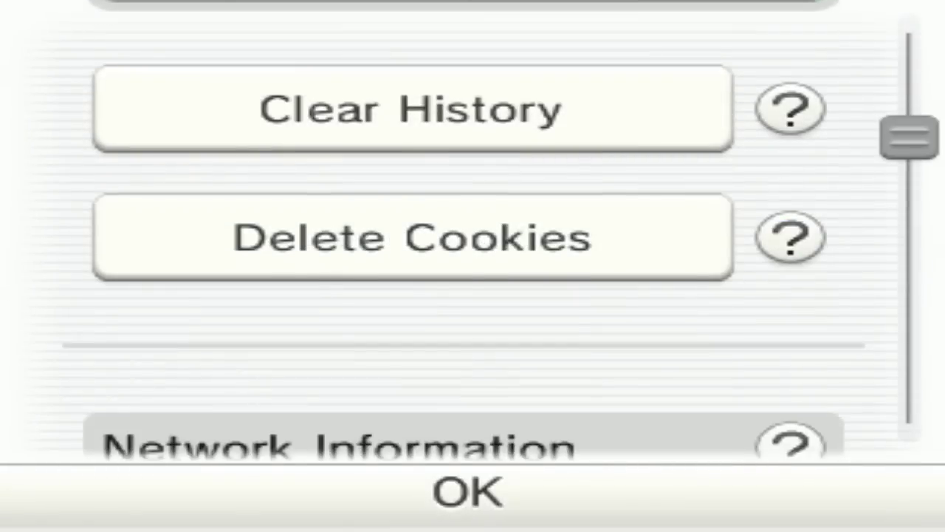
pyautogui.scroll(2, 473, 230)
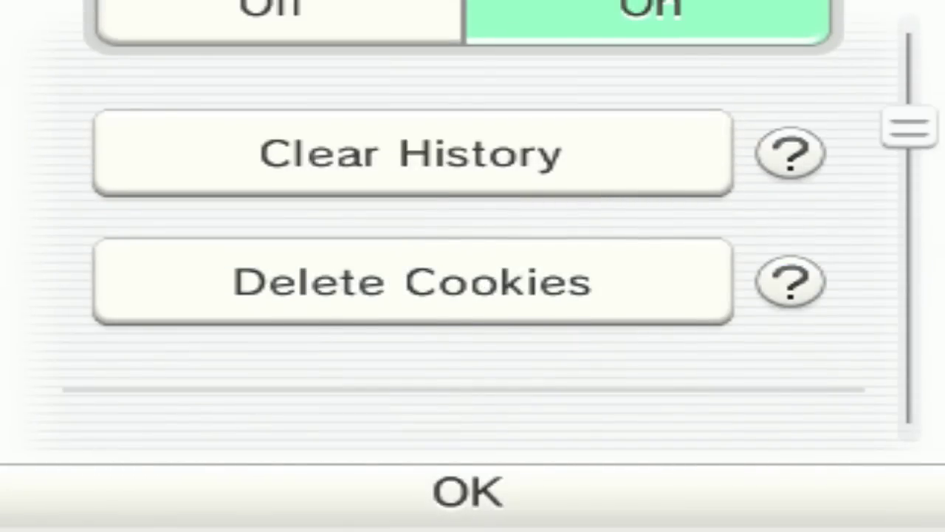